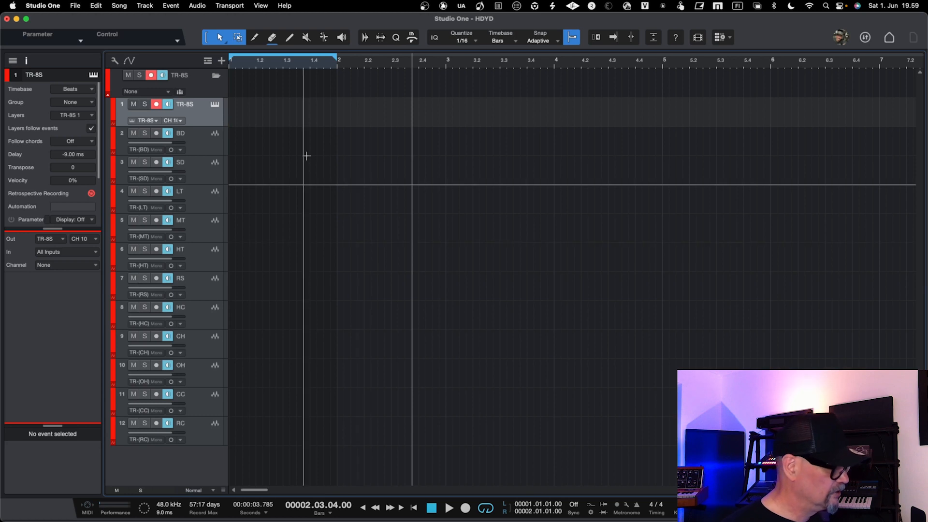
Create an empty one-bar part at bar 1 on the TR-8S track and view it in the drum, piano and score editors
double_click(248, 119)
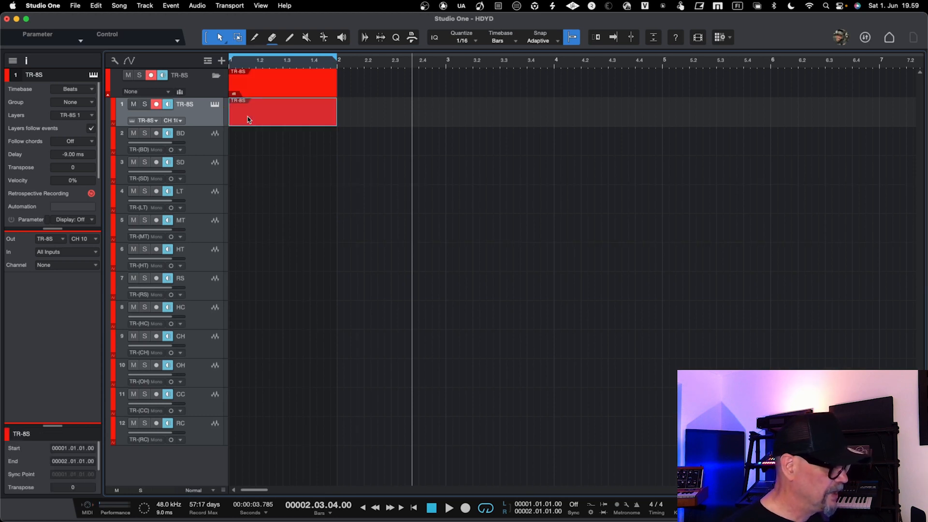
double_click(247, 119)
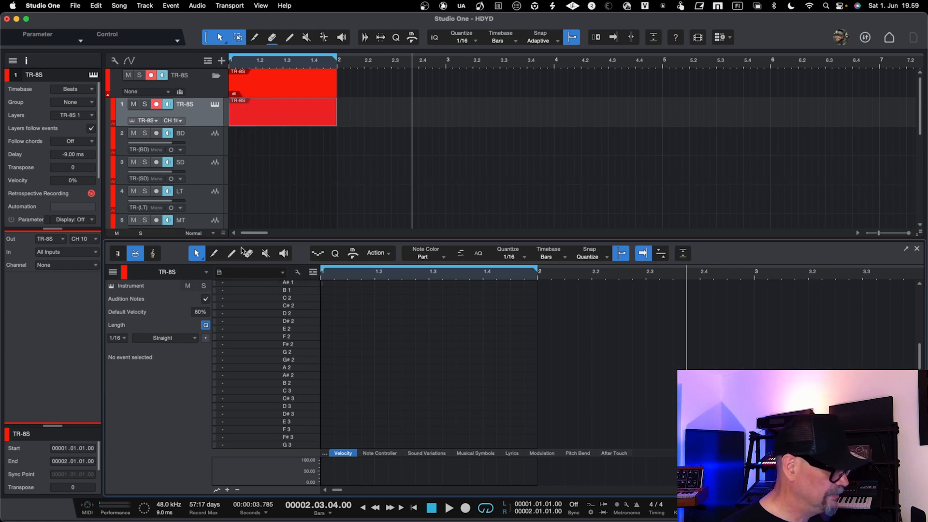
click(136, 257)
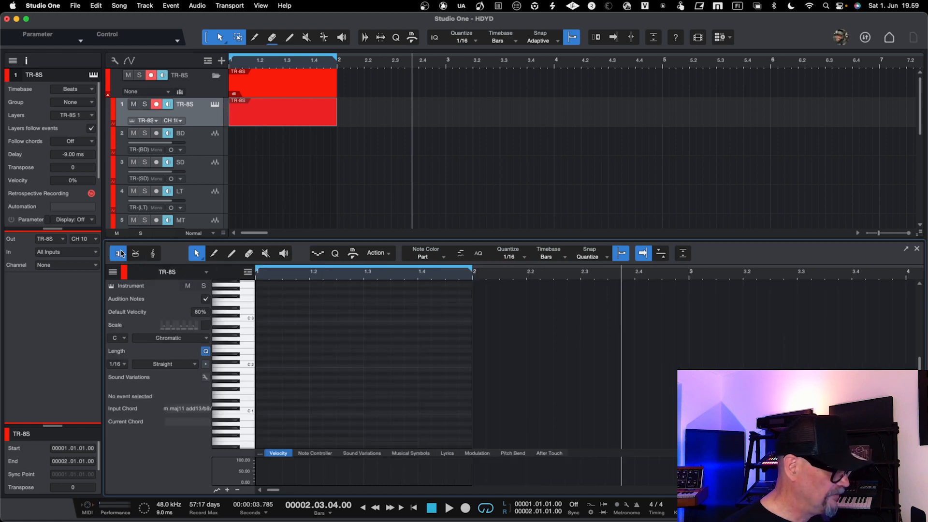
click(136, 257)
click(153, 254)
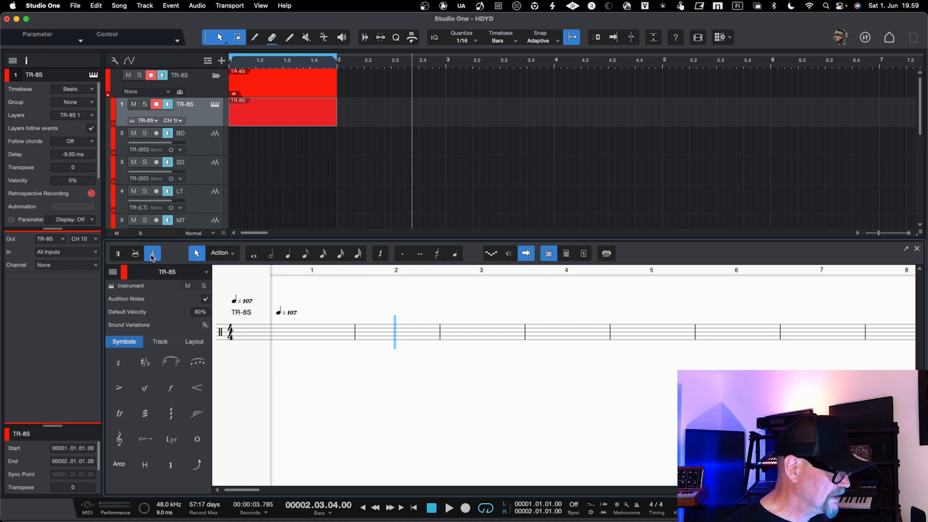
click(141, 255)
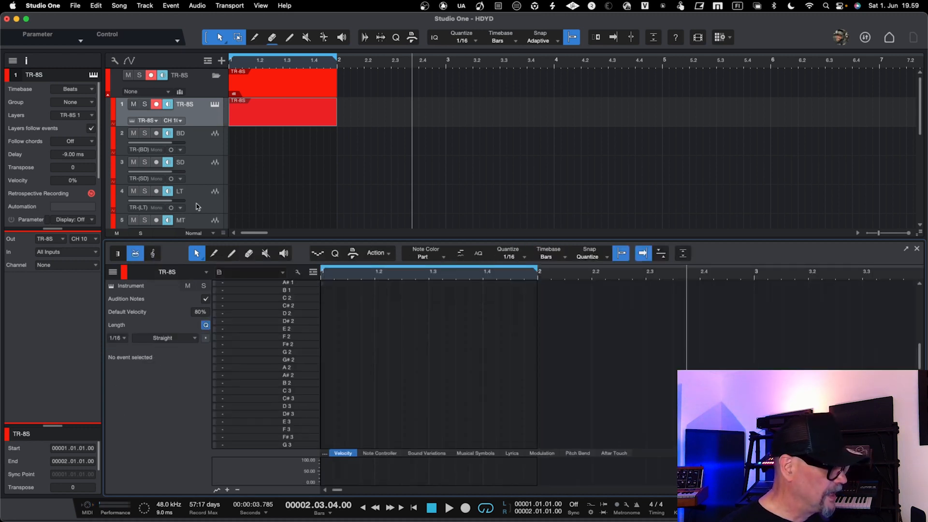
Insert a pattern on the TR-8S track and put it at bar 1 in place of the empty part
right_click(287, 119)
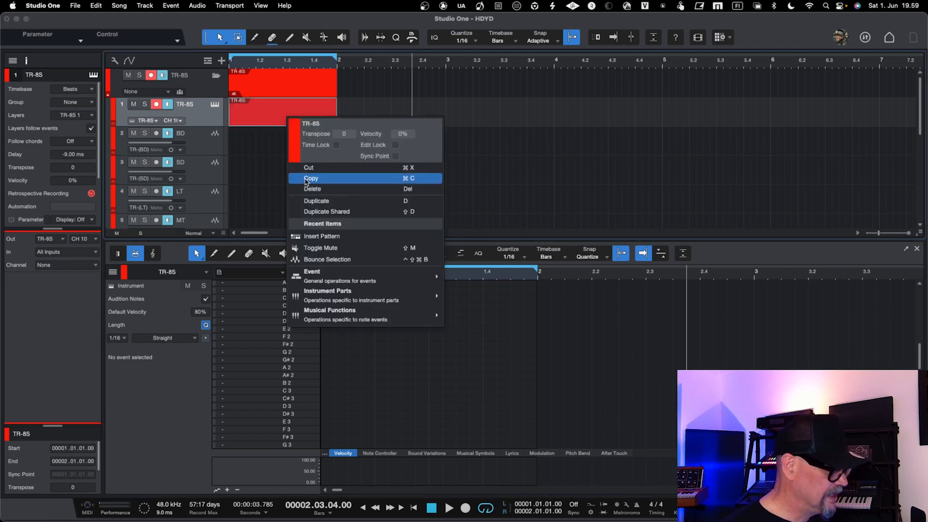
click(321, 238)
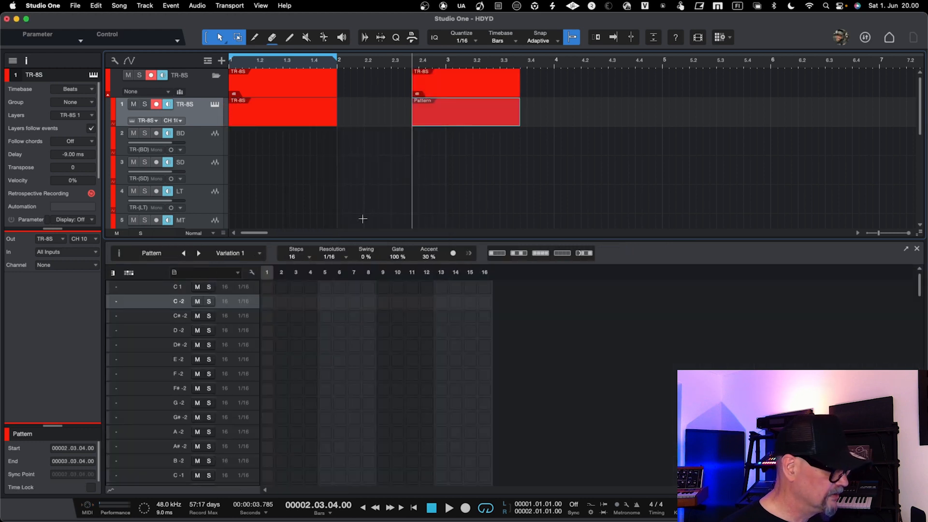
click(312, 115)
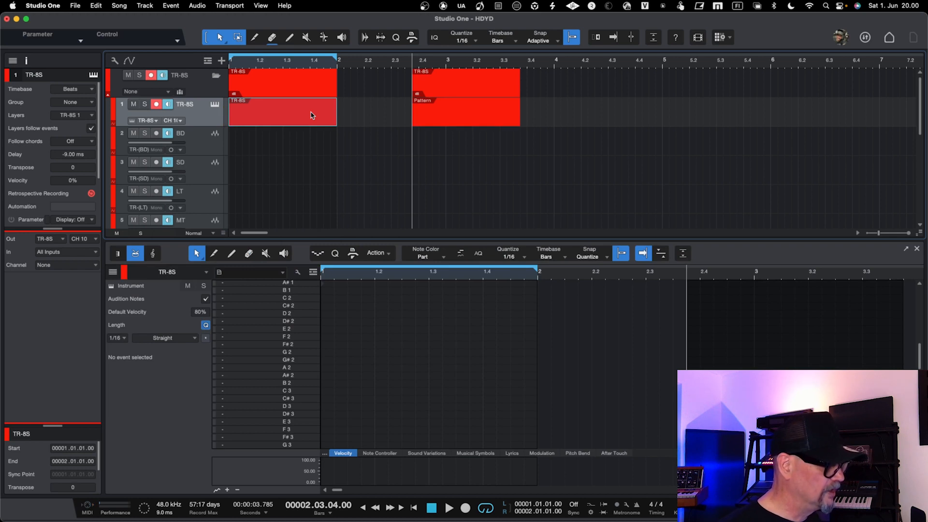
key(Delete)
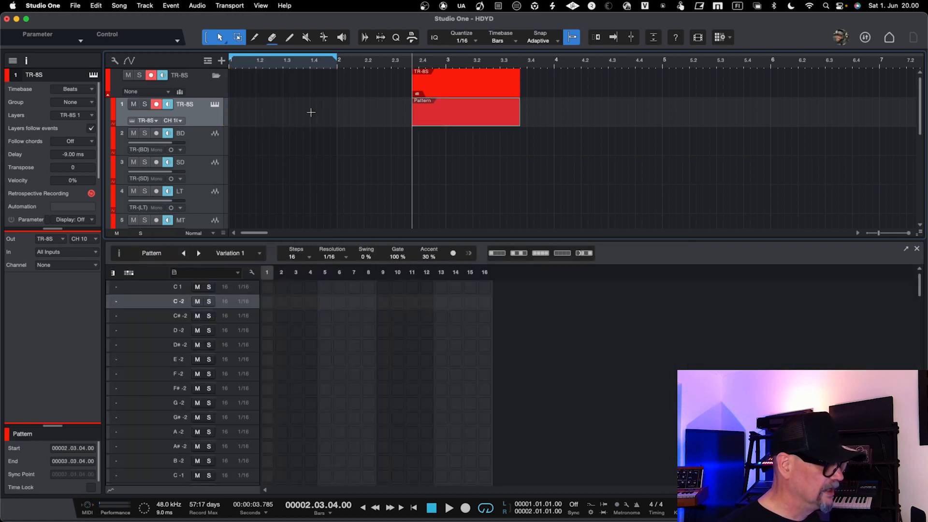
drag(434, 116, 249, 119)
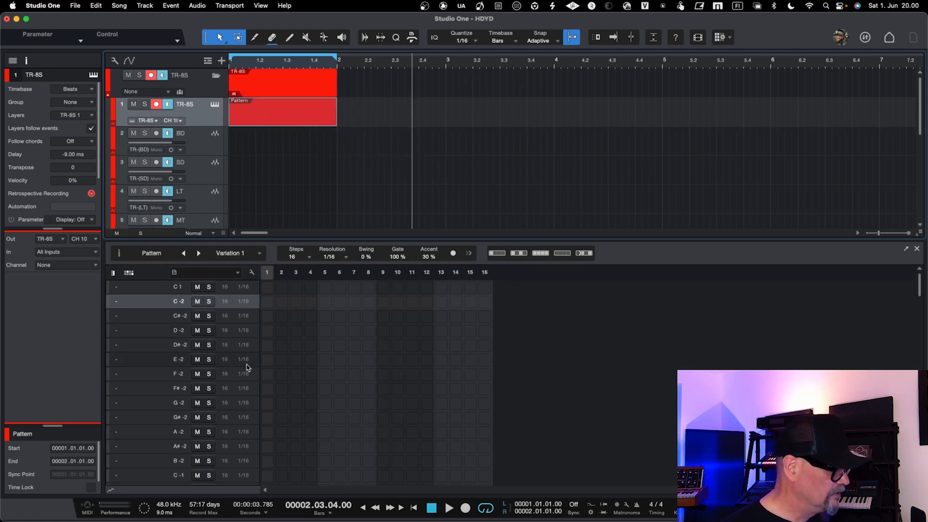
Shorten the pattern editor and look through its pitch lanes up to D# 1, returning to the C 1 lane
scroll(244, 405, down, 3)
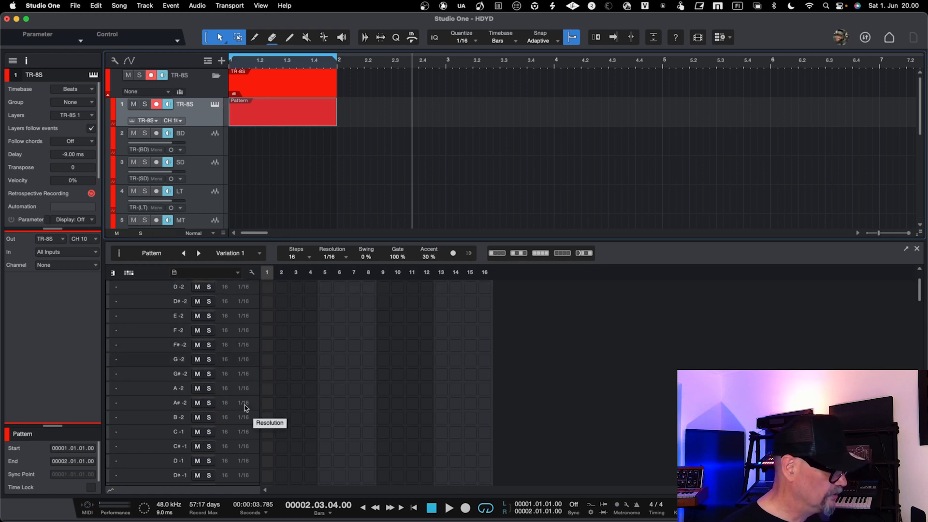
scroll(244, 405, down, 2)
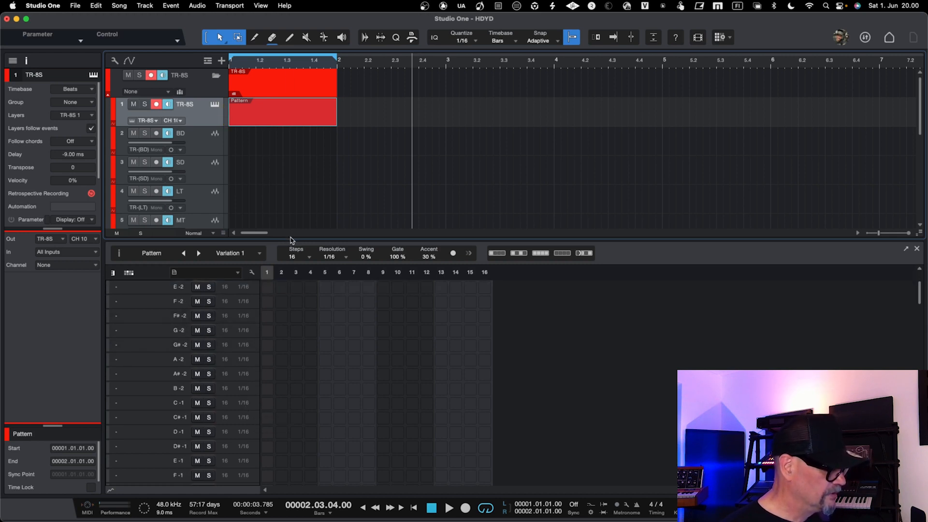
drag(290, 239, 290, 301)
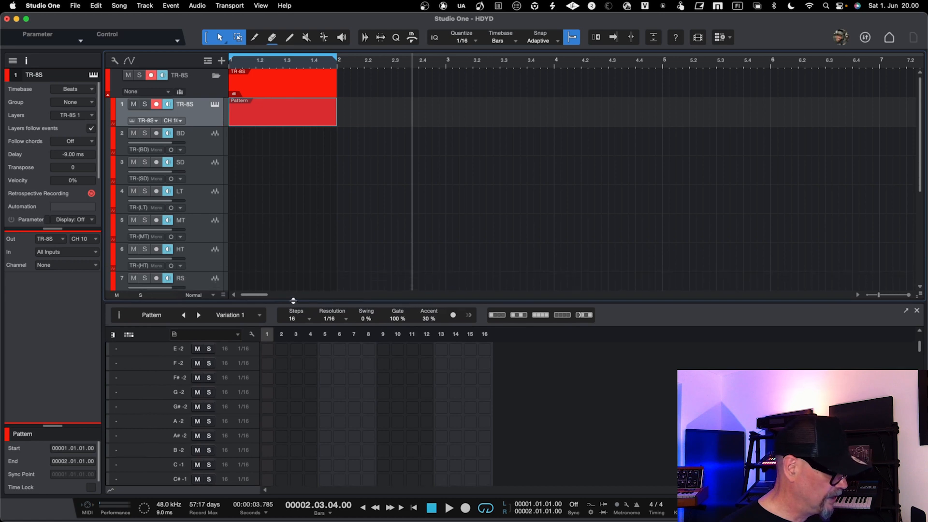
scroll(226, 425, down, 4)
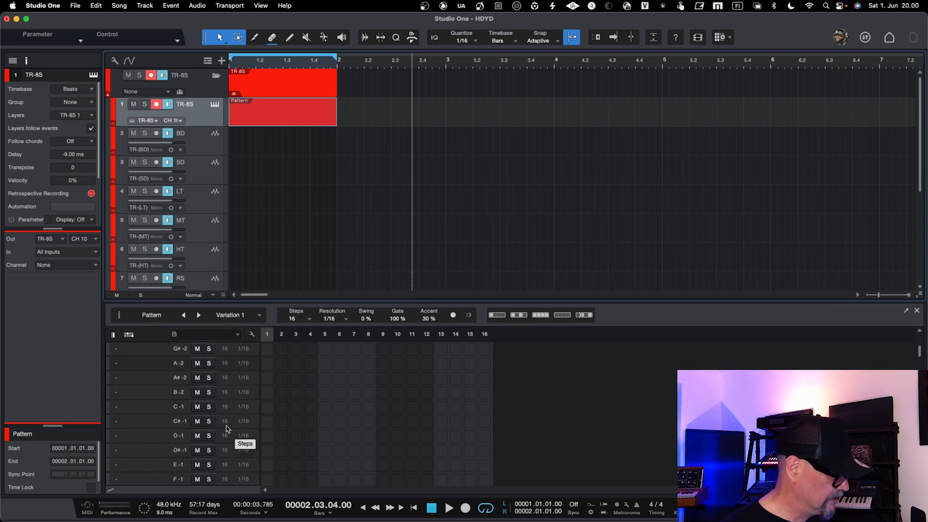
scroll(226, 425, down, 7)
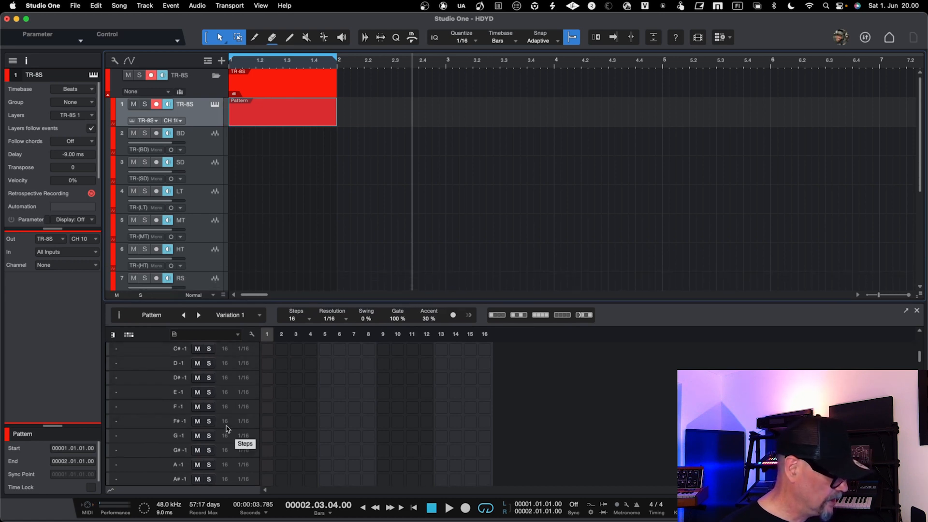
scroll(226, 426, down, 6)
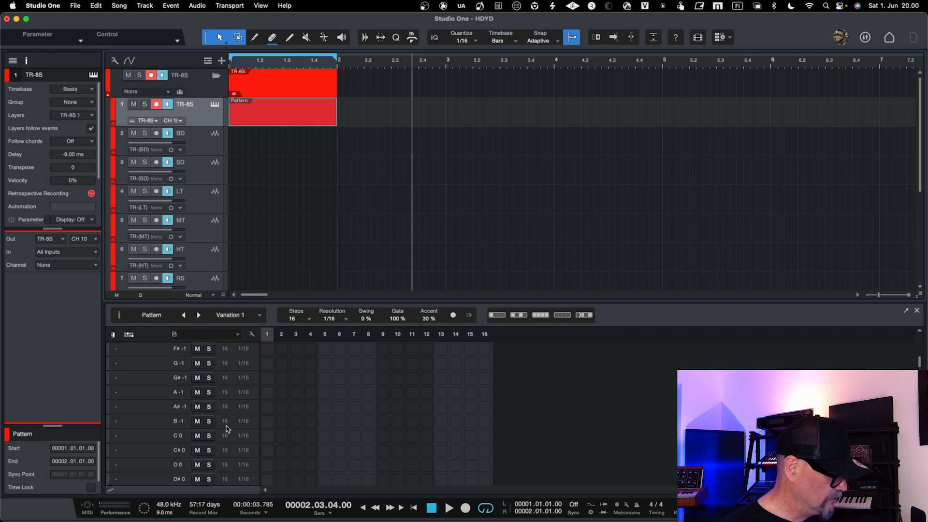
scroll(226, 426, down, 4)
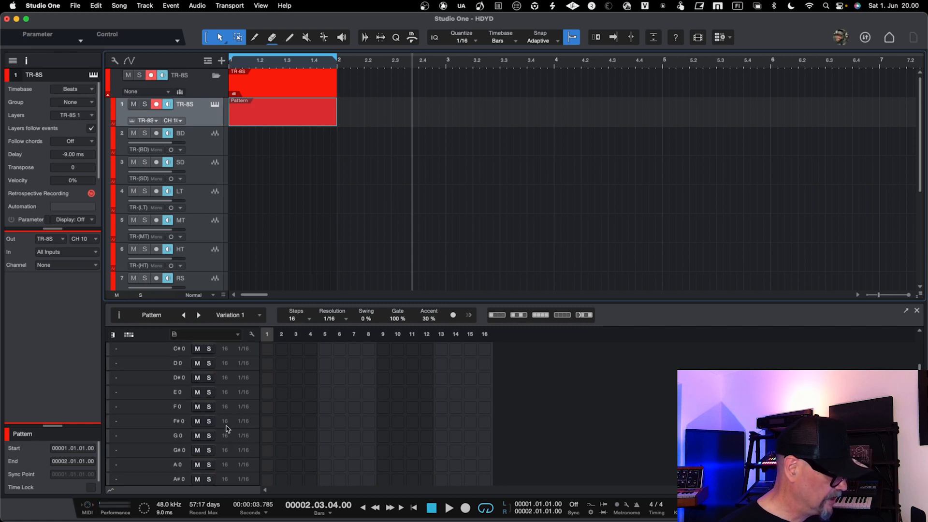
scroll(226, 425, down, 2)
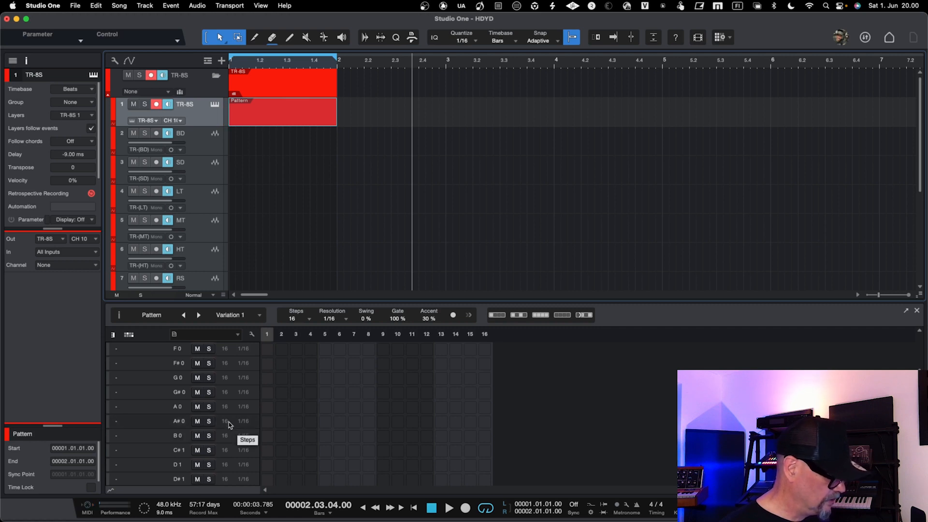
scroll(230, 436, up, 20)
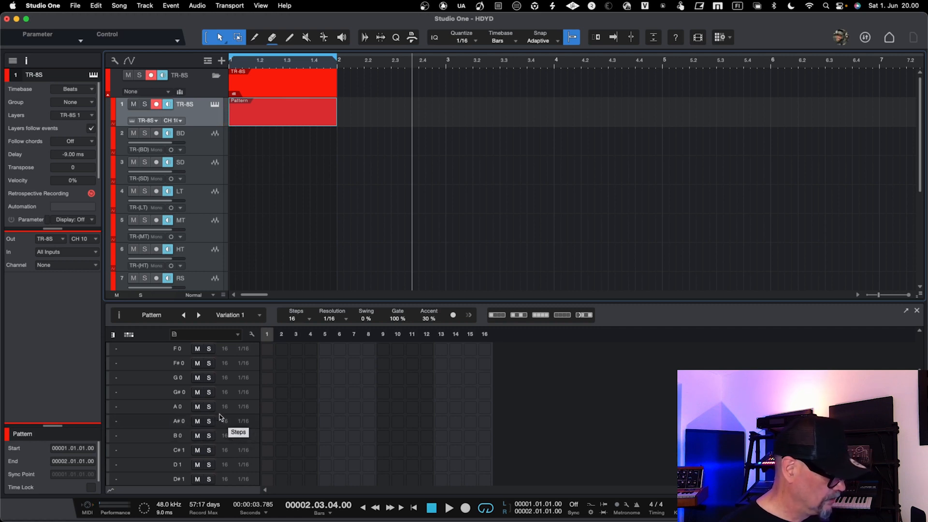
scroll(220, 417, up, 4)
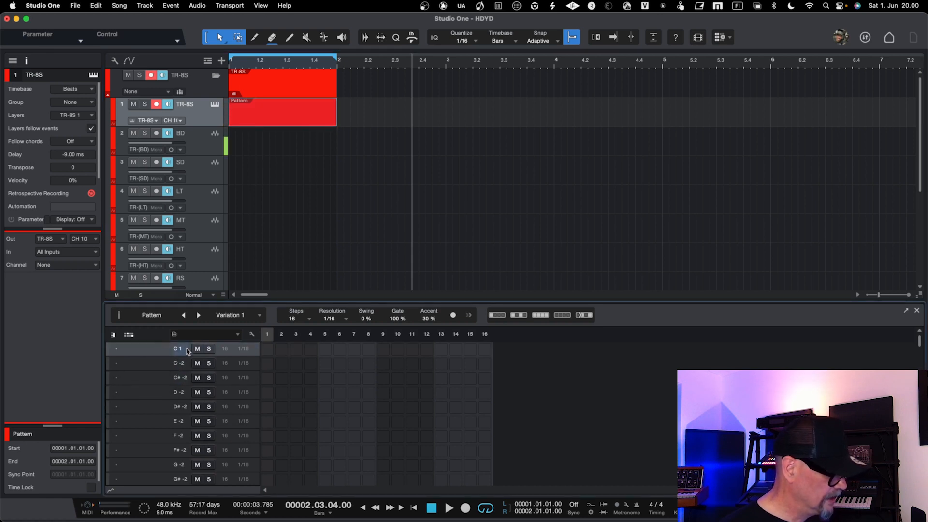
Activate step 1 in the C 1 lane and name that lane BD
click(267, 348)
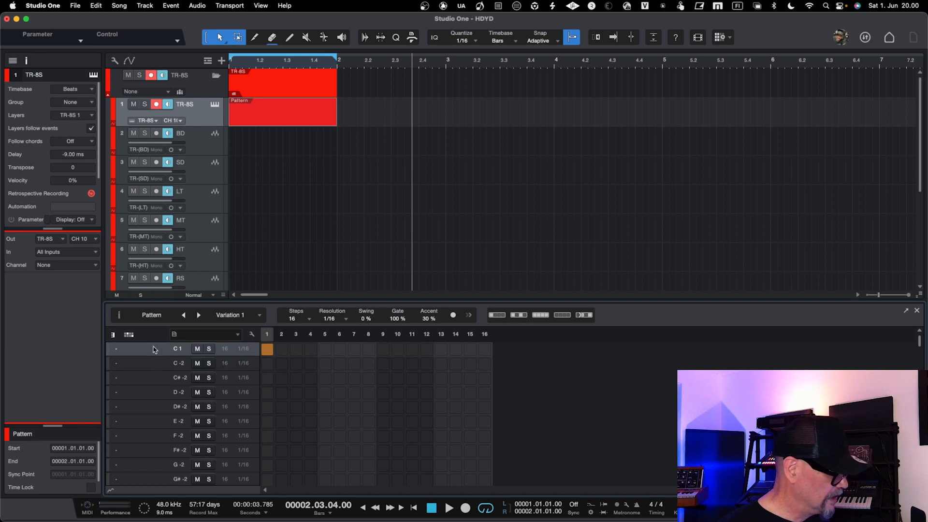
click(252, 334)
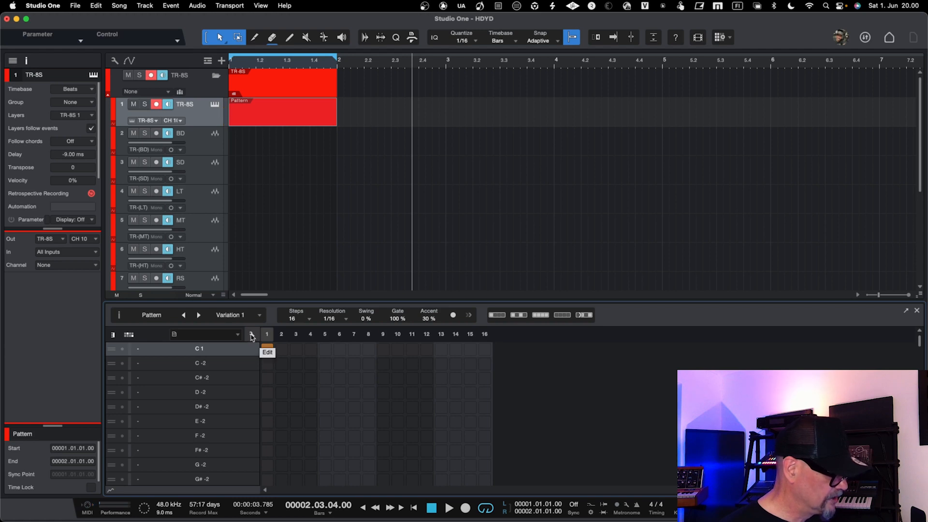
double_click(137, 350)
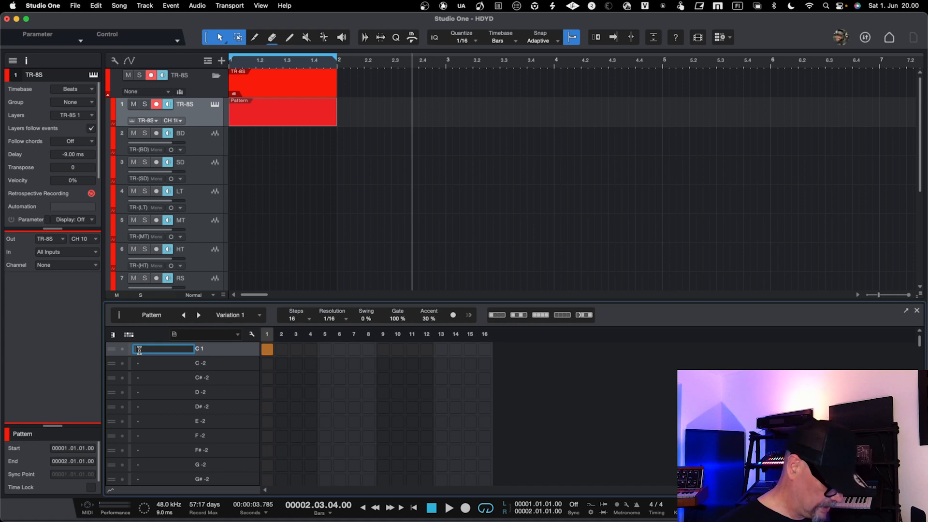
key(Return)
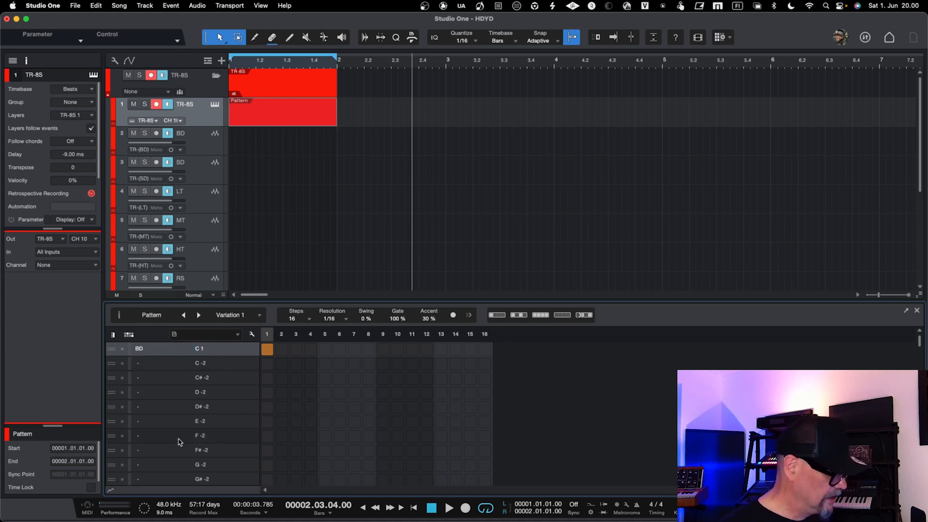
Locate the D 1 lane and audition it to identify its drum sound
scroll(201, 460, down, 3)
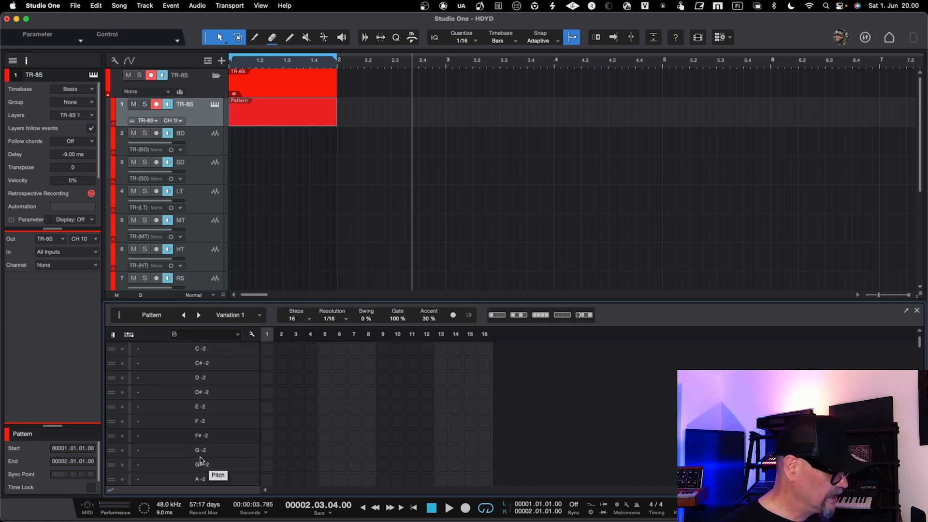
scroll(200, 457, down, 6)
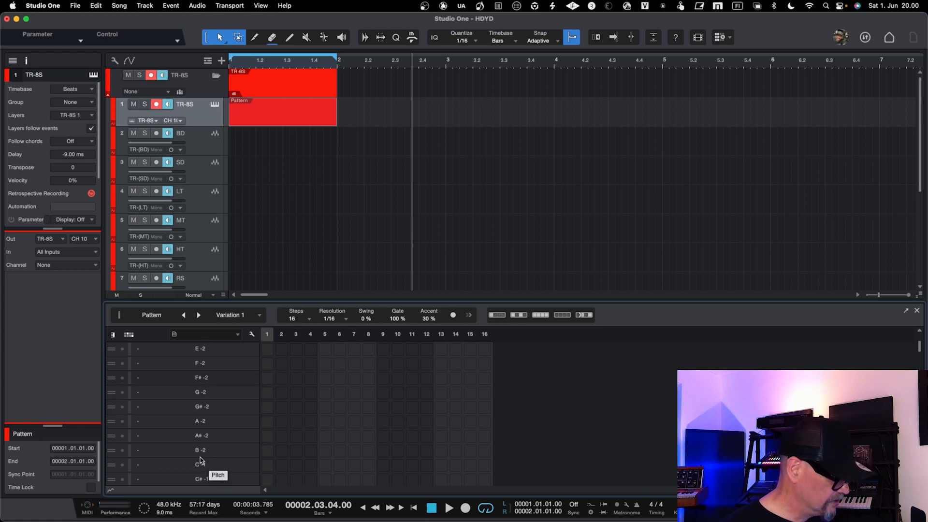
scroll(200, 458, down, 11)
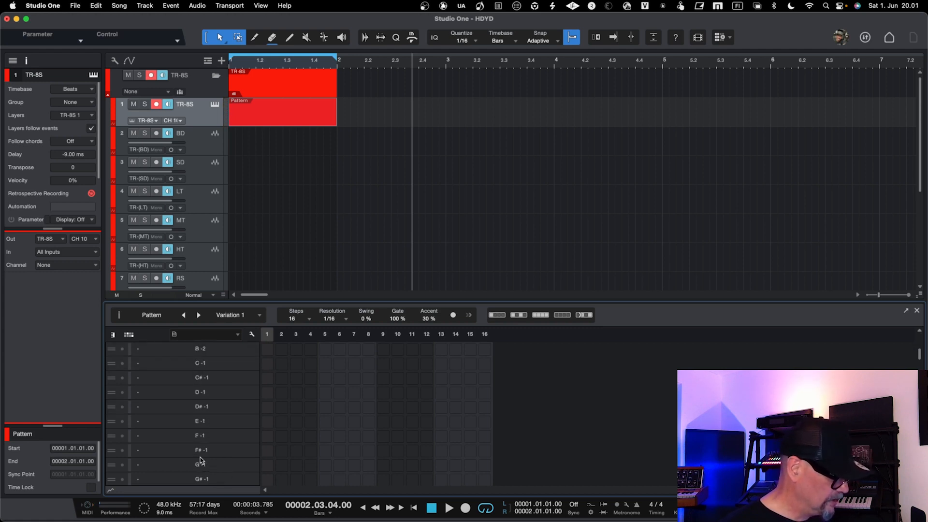
scroll(201, 460, down, 8)
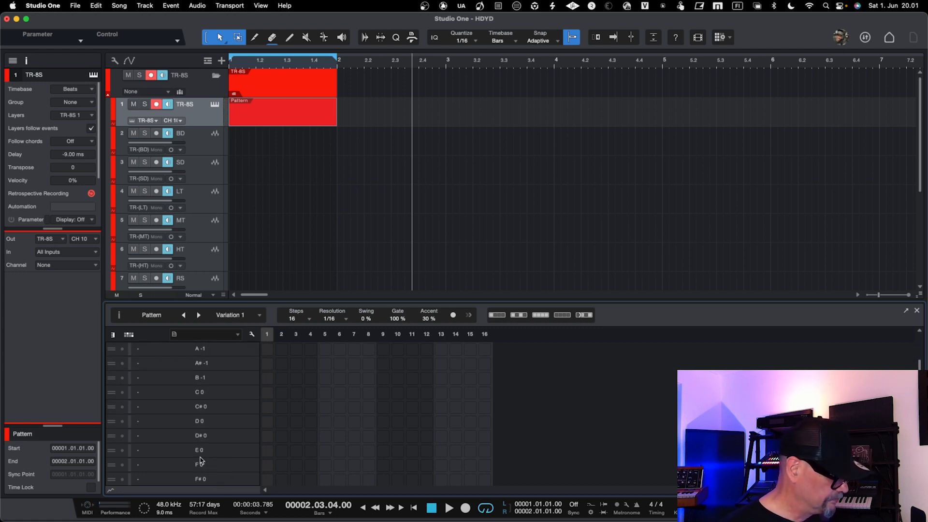
scroll(200, 458, down, 3)
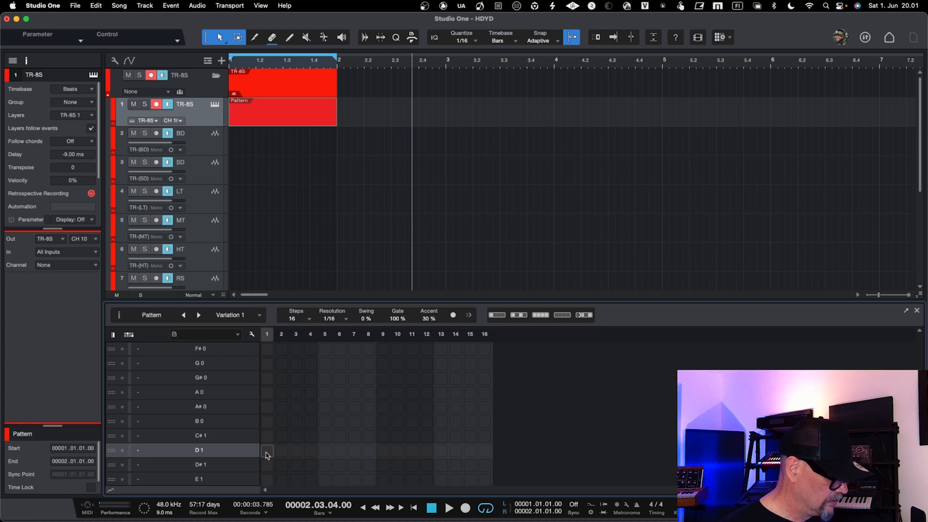
click(182, 457)
click(183, 458)
click(183, 458)
click(161, 454)
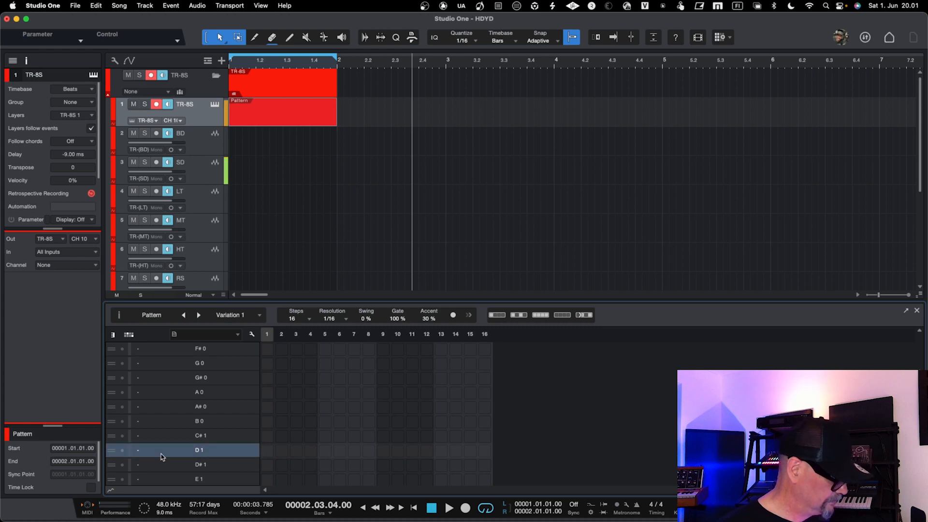
click(161, 454)
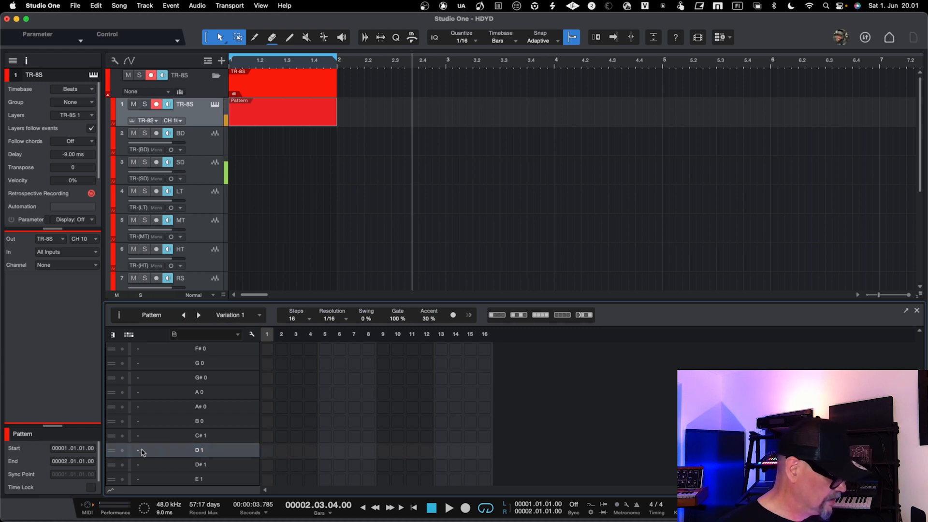
Name the D 1 lane SD
double_click(140, 451)
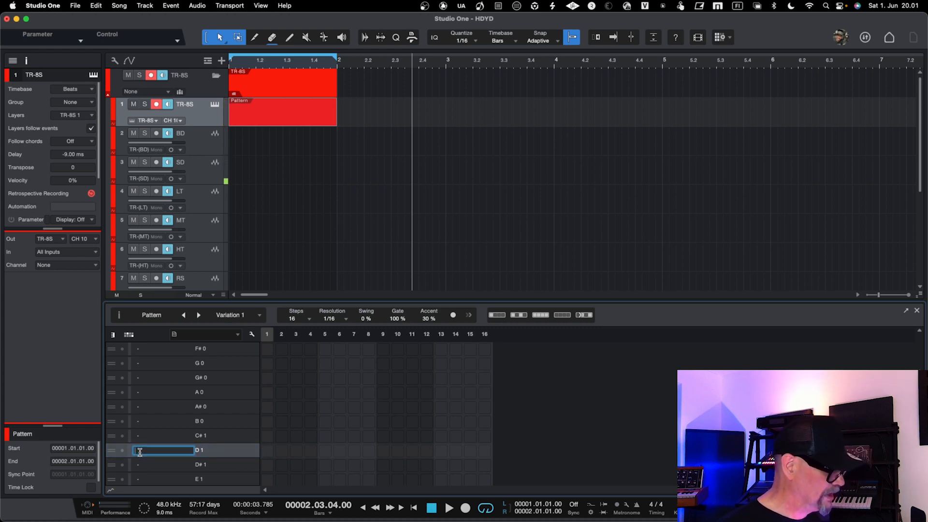
text(SD)
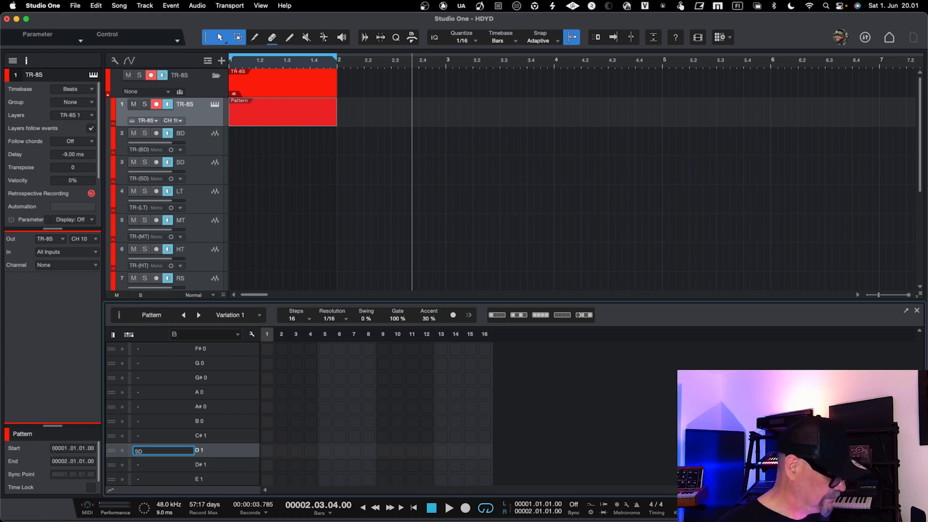
key(Return)
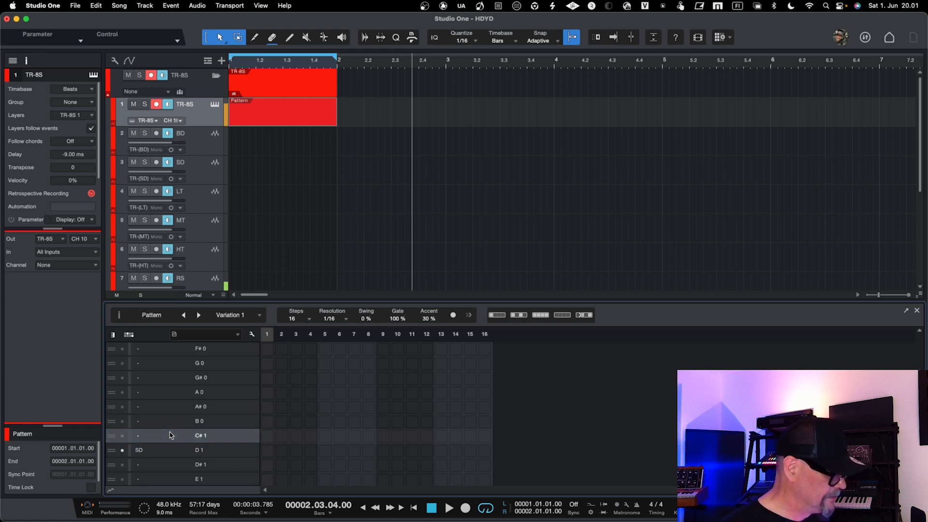
Name the C# 1 pitch lane RS to match the rimshot track it triggers
scroll(188, 263, down, 3)
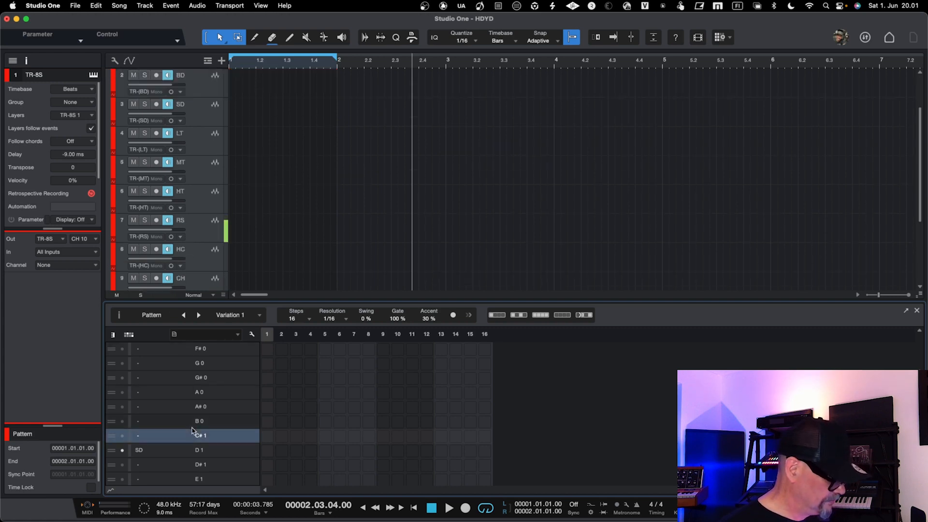
double_click(145, 436)
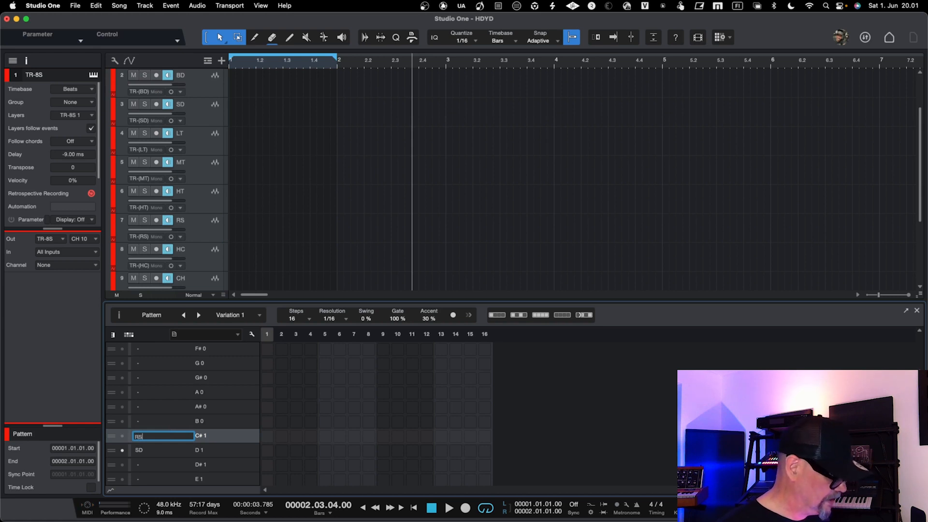
text(RS)
key(Return)
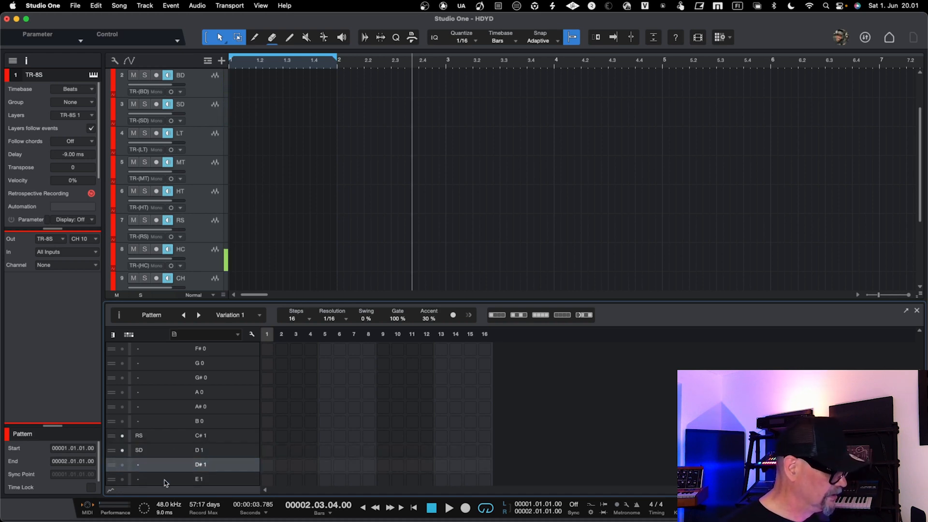
Name the D# 1 pitch lane HC in the pattern editor
double_click(139, 465)
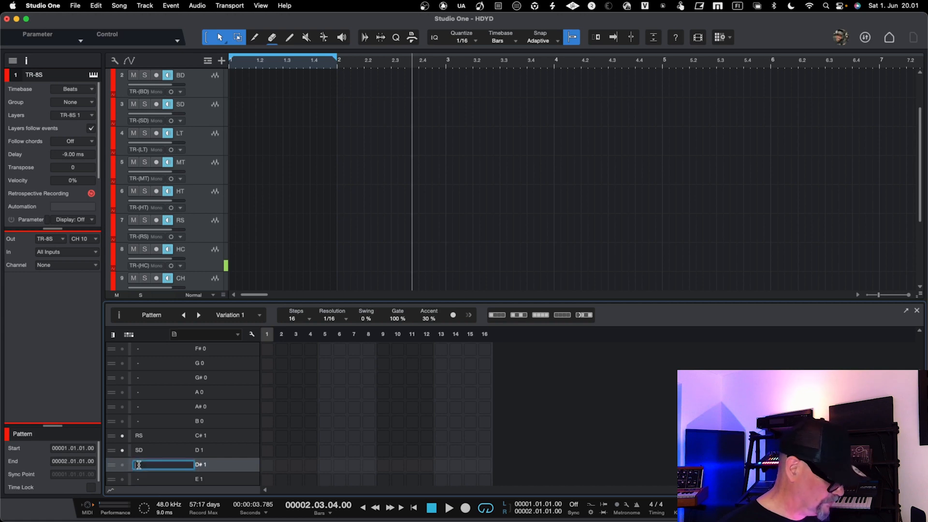
text(hc)
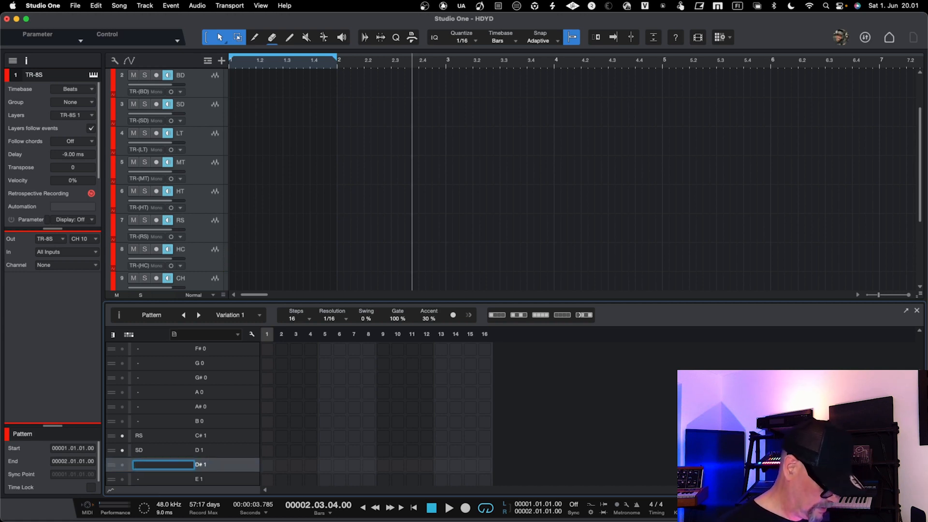
key(Return)
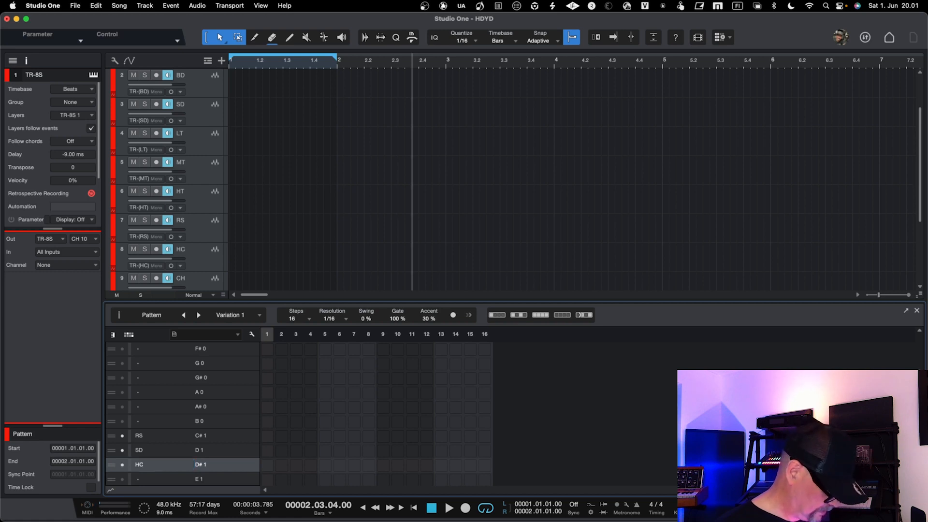
Audition the lanes after D# 1 and name the F 1 lane LT
key(Down)
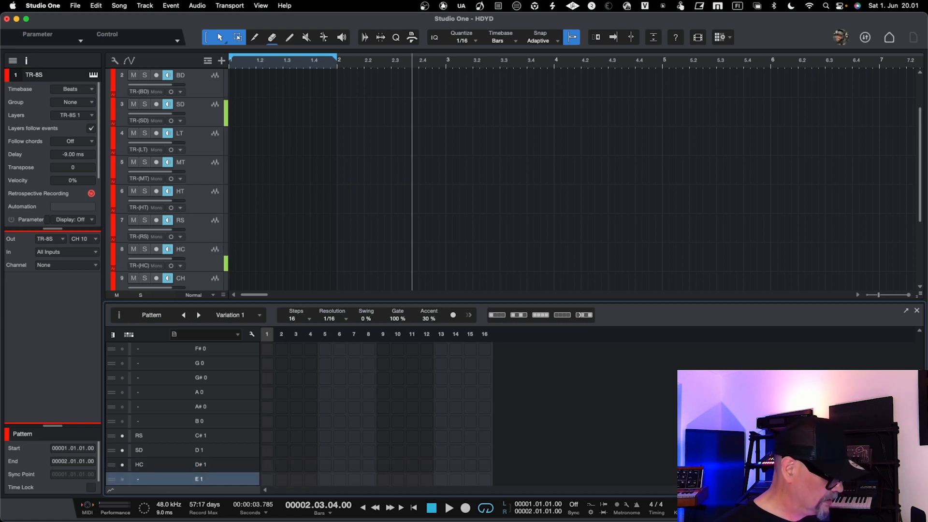
key(Down)
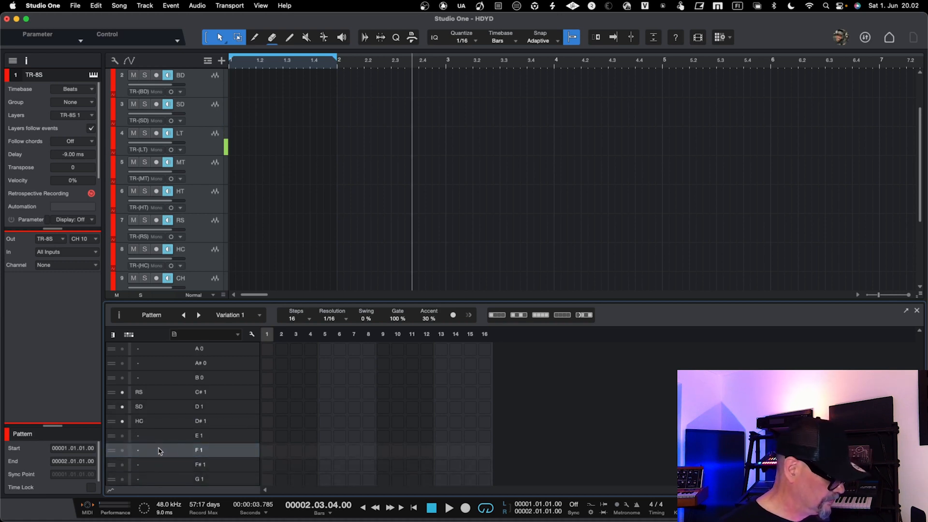
double_click(134, 451)
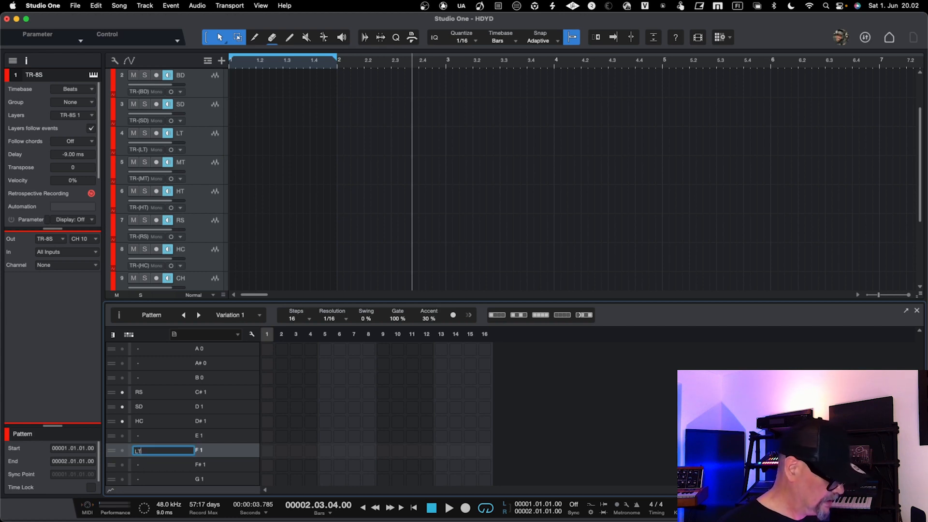
text(LT)
key(Return)
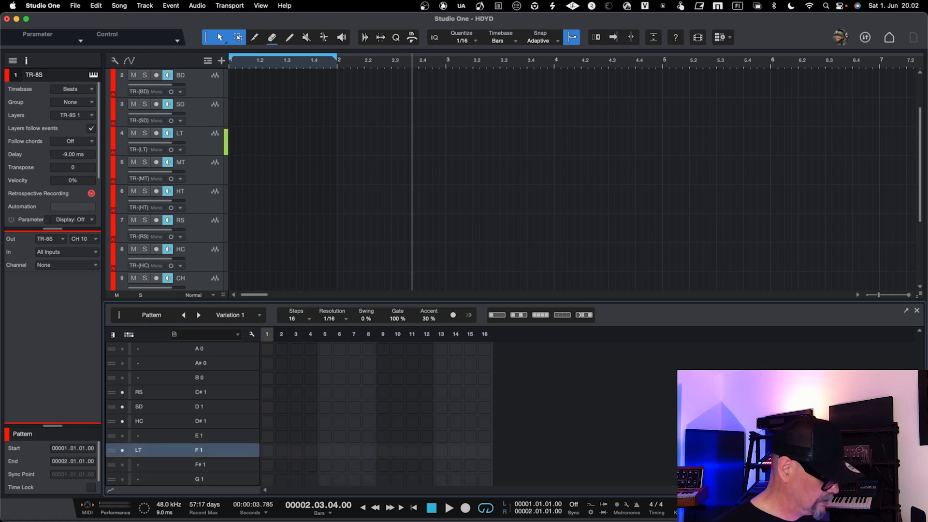
Name the A 1 pitch lane MT in the pattern editor
scroll(147, 478, down, 3)
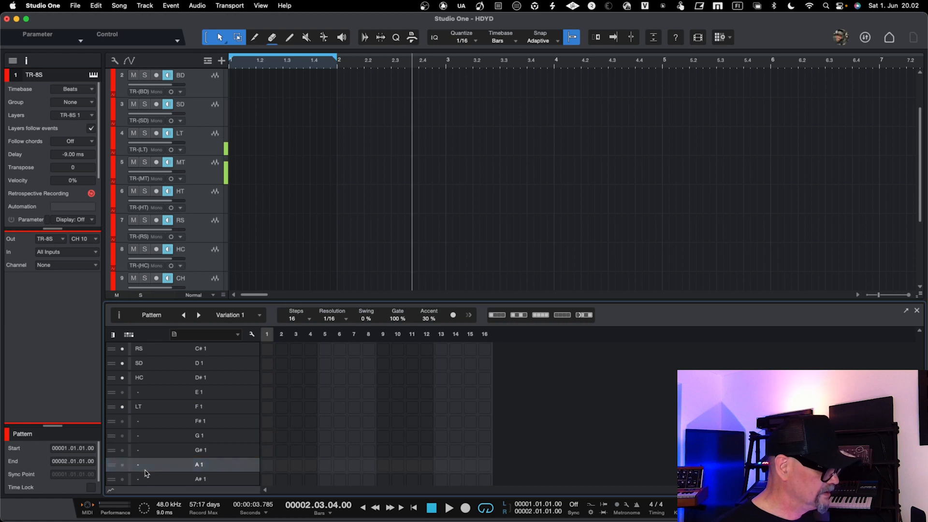
double_click(140, 465)
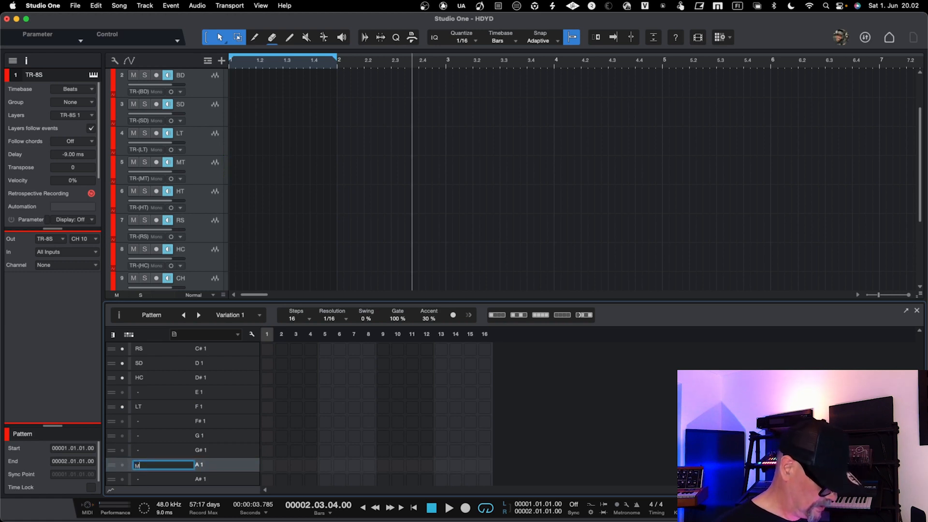
key(Return)
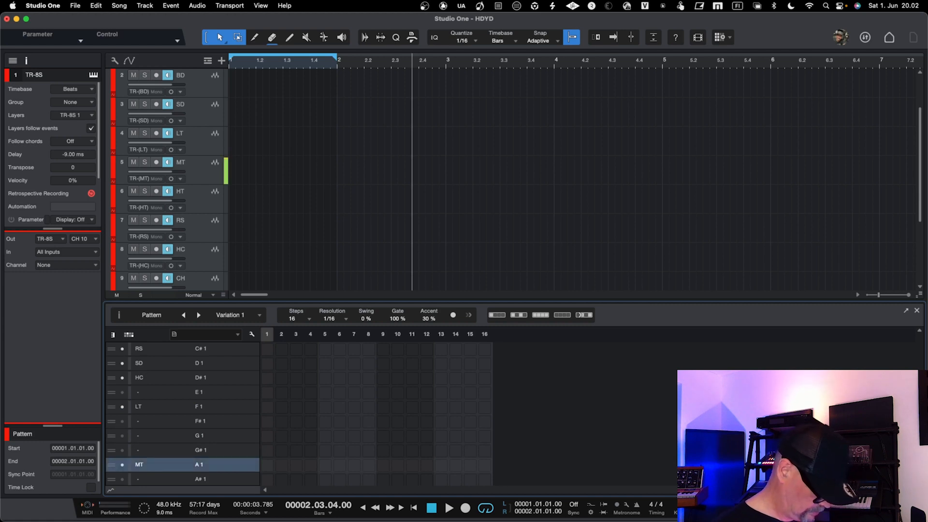
Name the C 2 pitch lane HT in the pattern editor
mouse_move(144, 521)
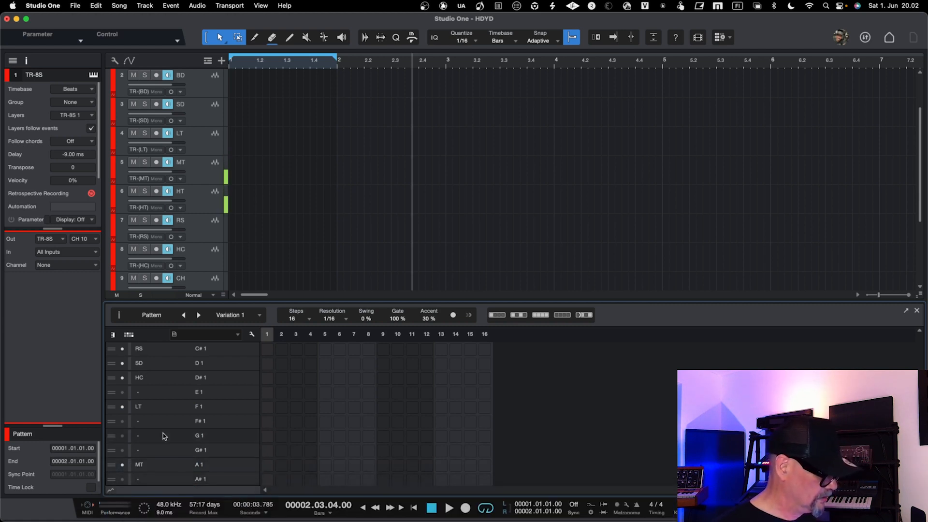
scroll(164, 437, down, 3)
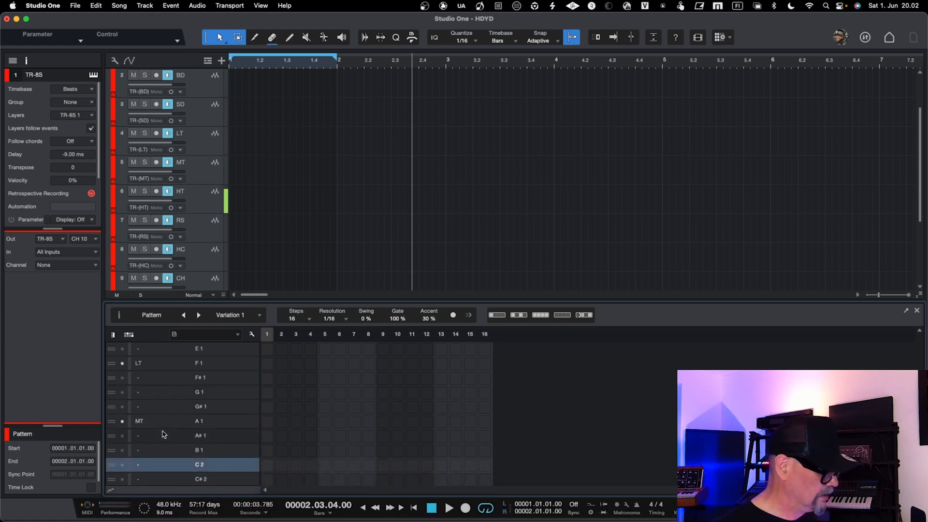
double_click(145, 465)
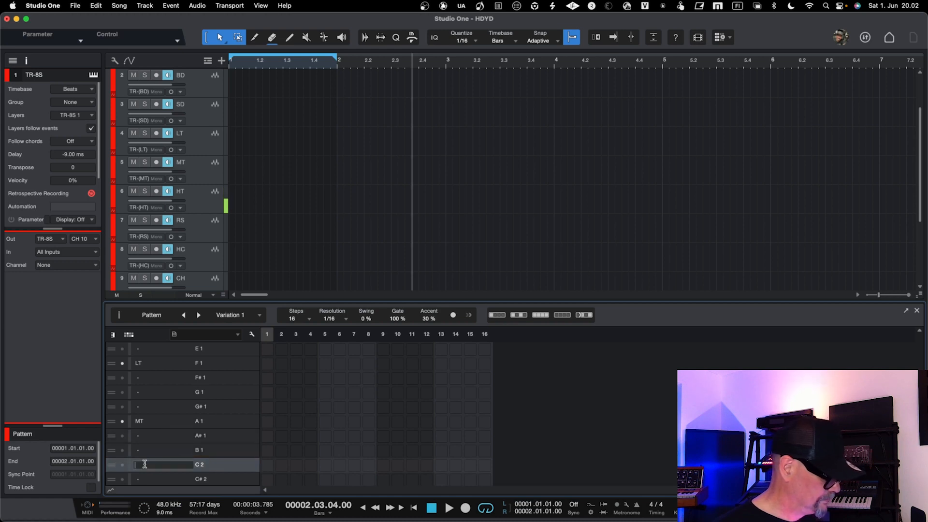
text(HT)
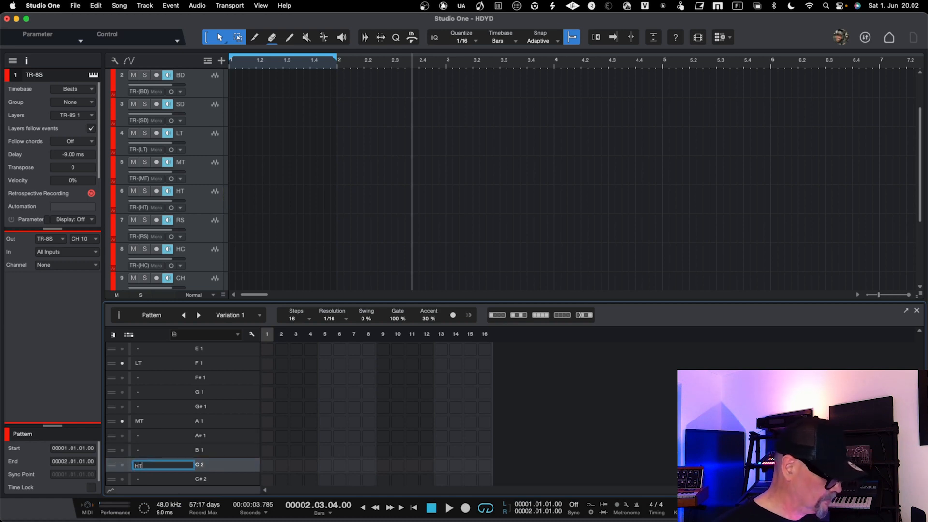
key(Return)
Audition the lanes between C 2 and F 1 to find the one that triggers the CH sound
key(Up)
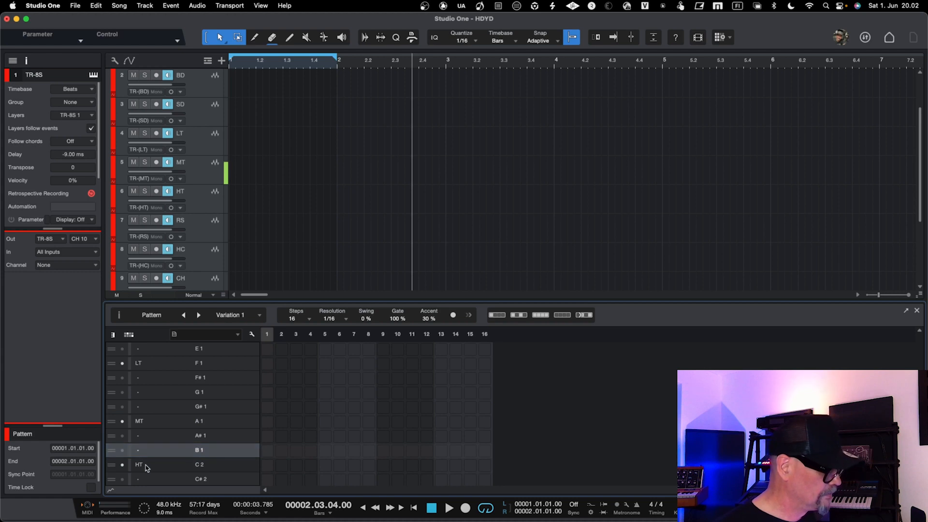
key(Up)
key(Up)
key(Up)
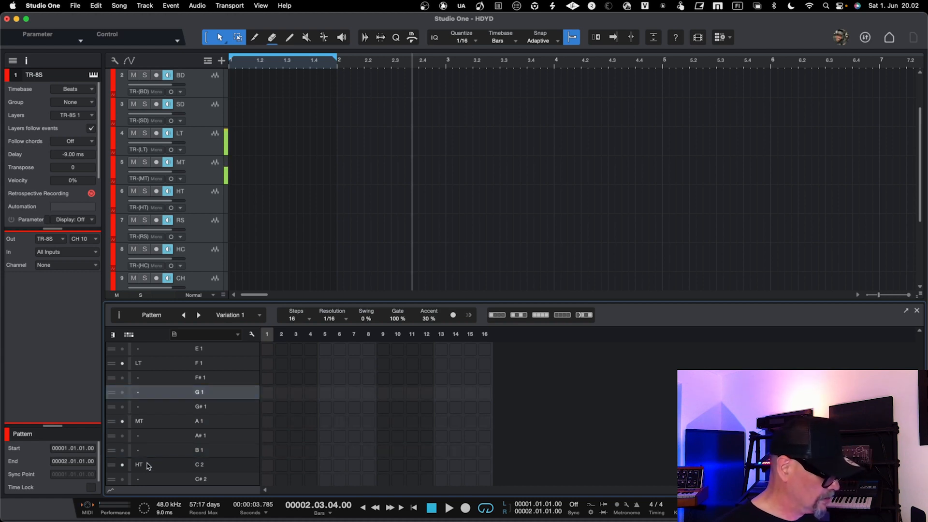
key(Up)
key(Up)
key(Down)
key(Down)
key(Down)
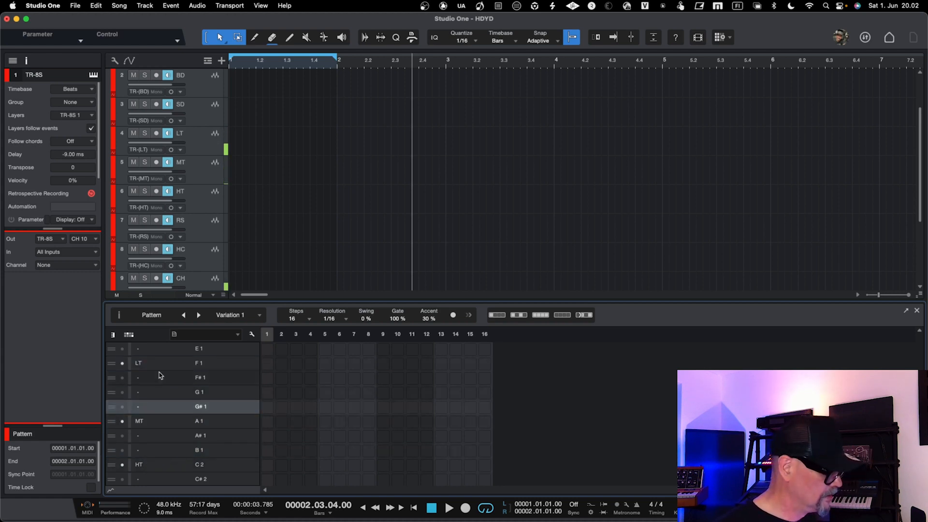
Bring the remaining drum tracks into view for comparison and name the G# 1 pitch lane CH
scroll(257, 234, down, 3)
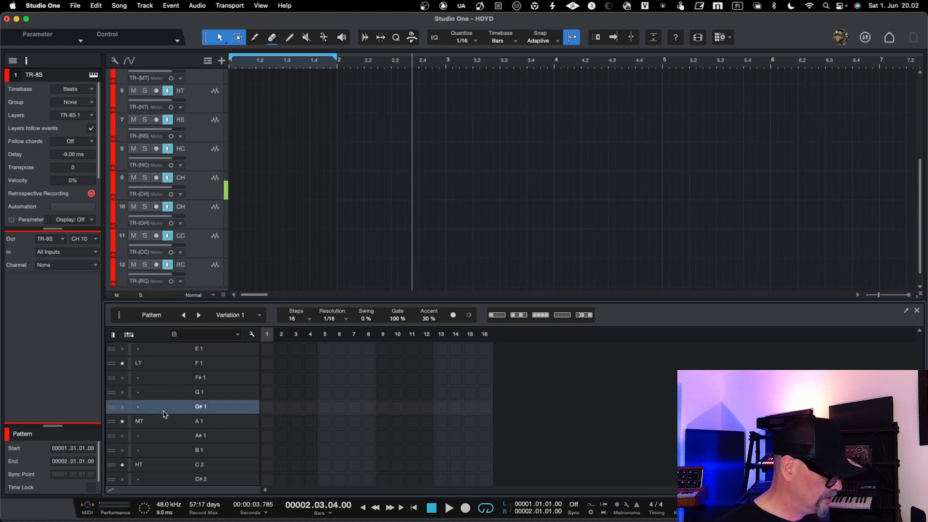
double_click(139, 407)
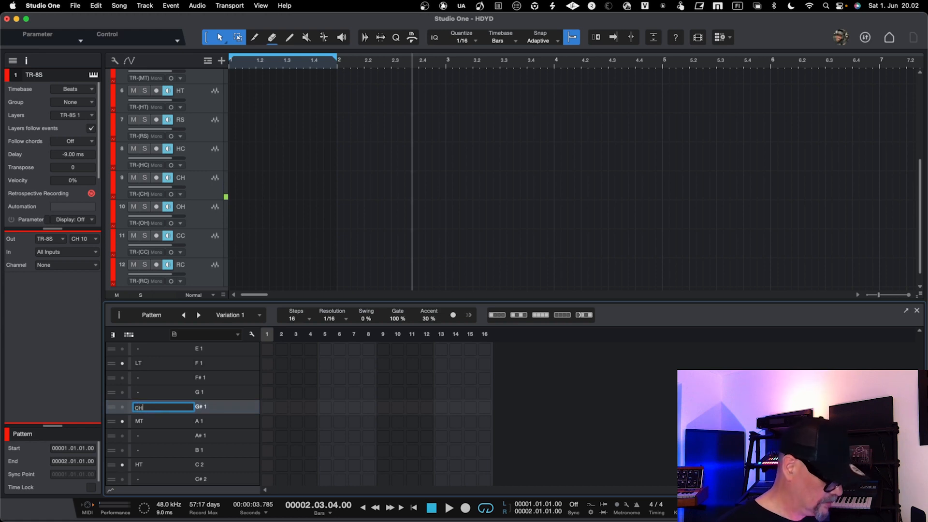
text(CH)
key(Return)
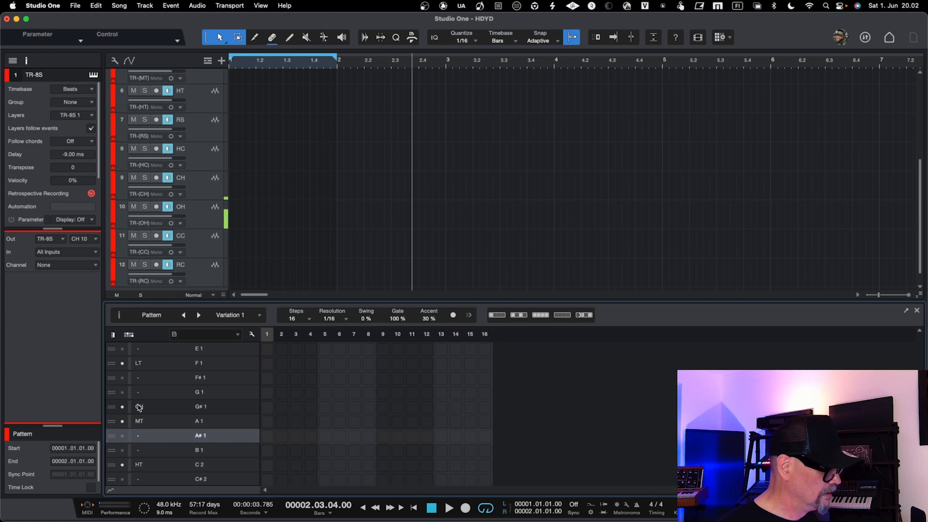
Name the A# 1 pitch lane OH in the pattern editor
double_click(137, 436)
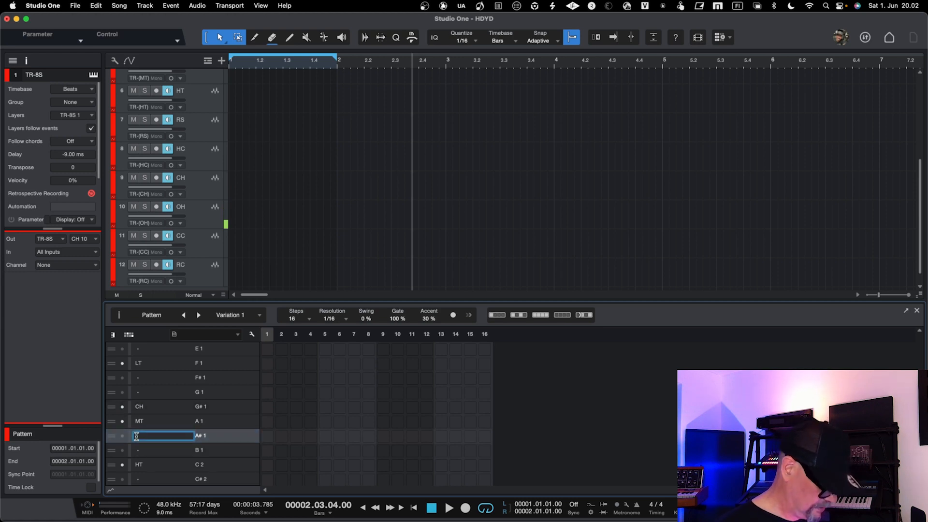
text(OH)
key(Return)
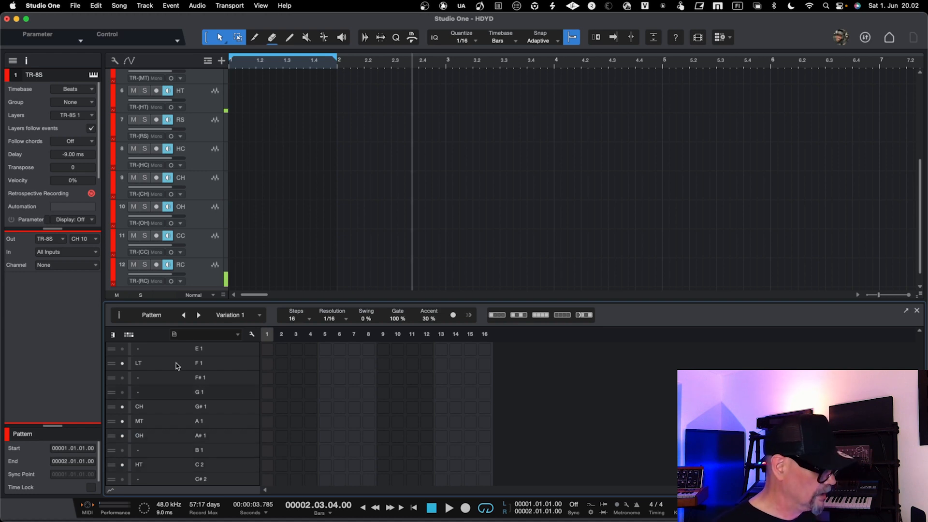
Locate the D# 2 pitch lane above the HT lane's pitch and name it RC
scroll(207, 373, down, 5)
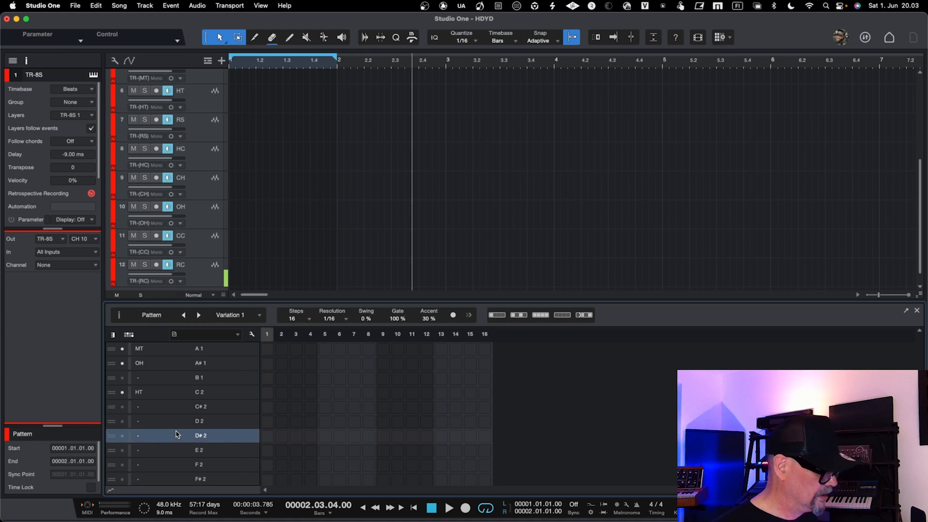
scroll(189, 256, down, 1)
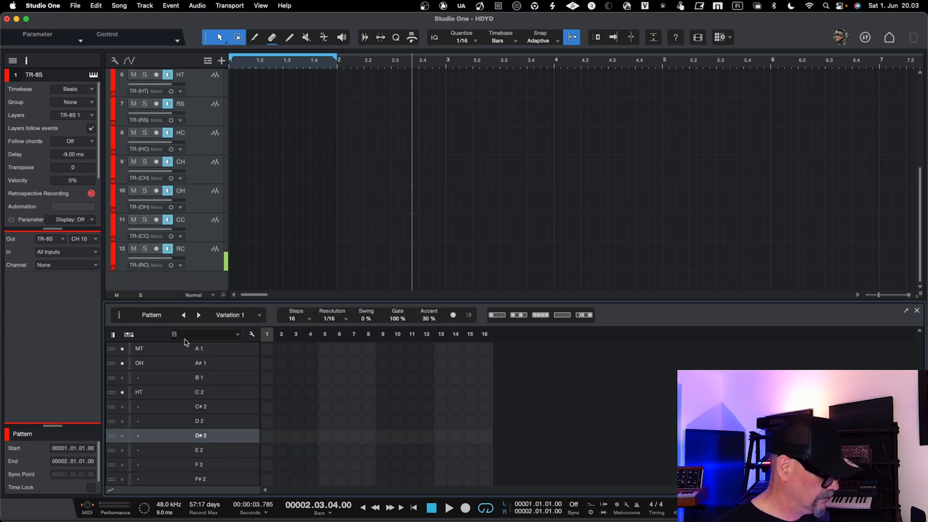
double_click(138, 436)
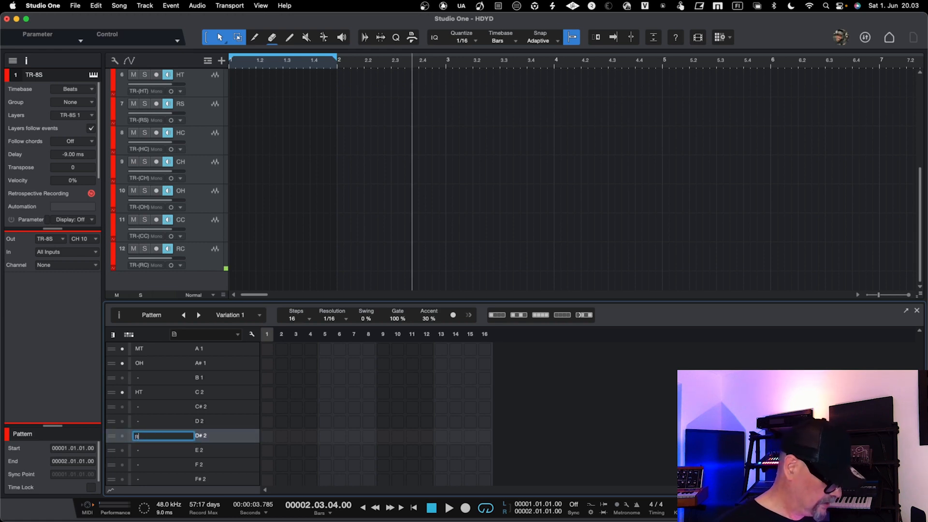
text(RC)
key(Return)
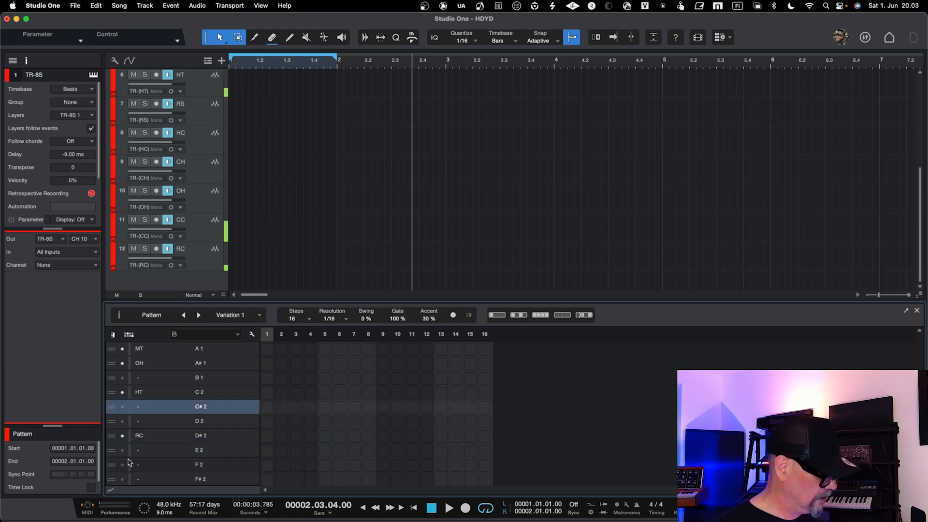
Name the C# 2 pitch lane CC in the pattern editor
double_click(138, 410)
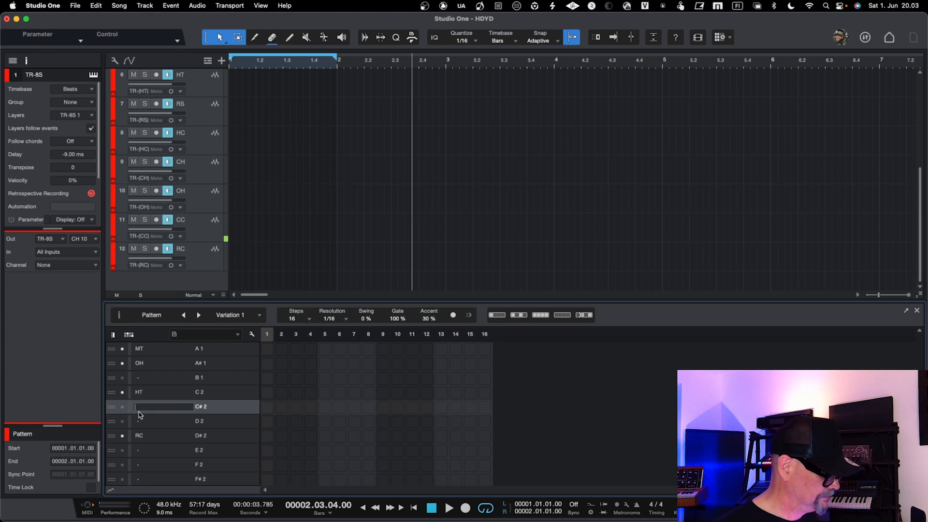
text(cc)
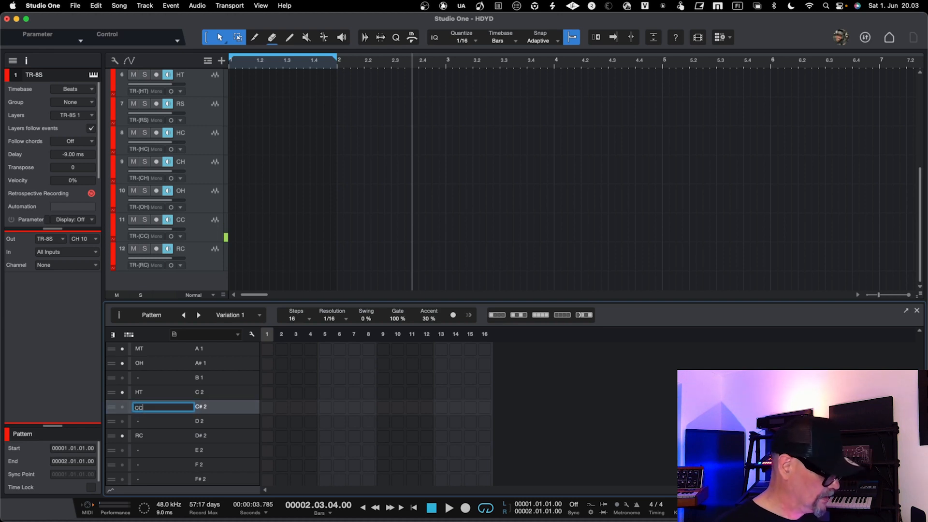
key(Return)
click(145, 435)
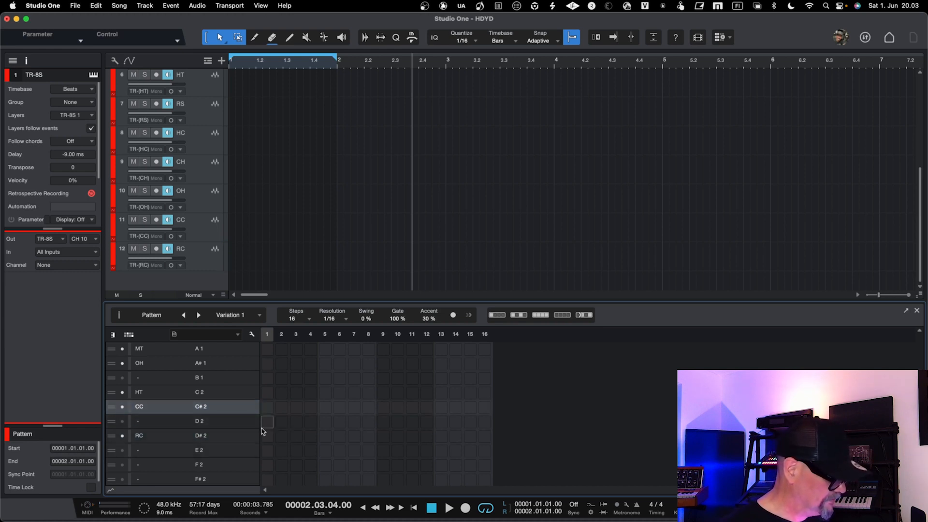
Look back through the named pitch lanes from the D# 2 area to the C# 1 area
scroll(263, 429, up, 7)
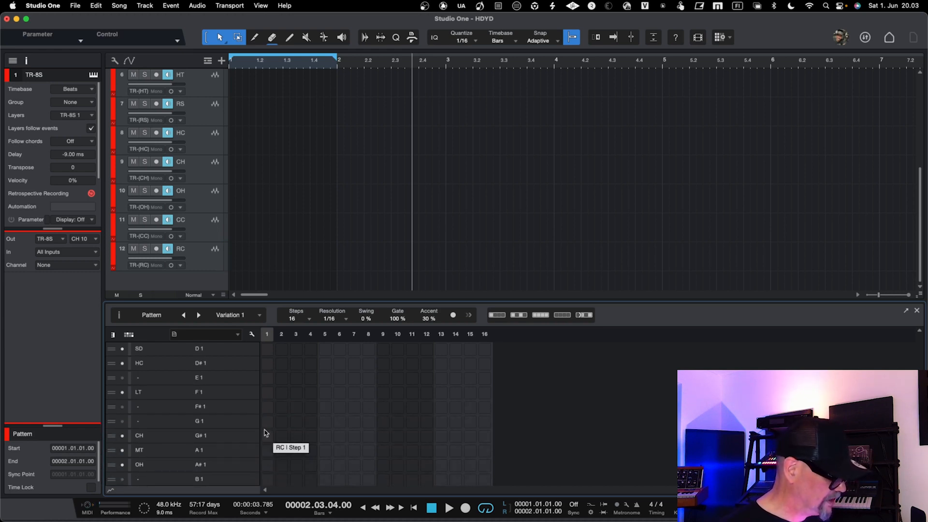
scroll(174, 391, up, 3)
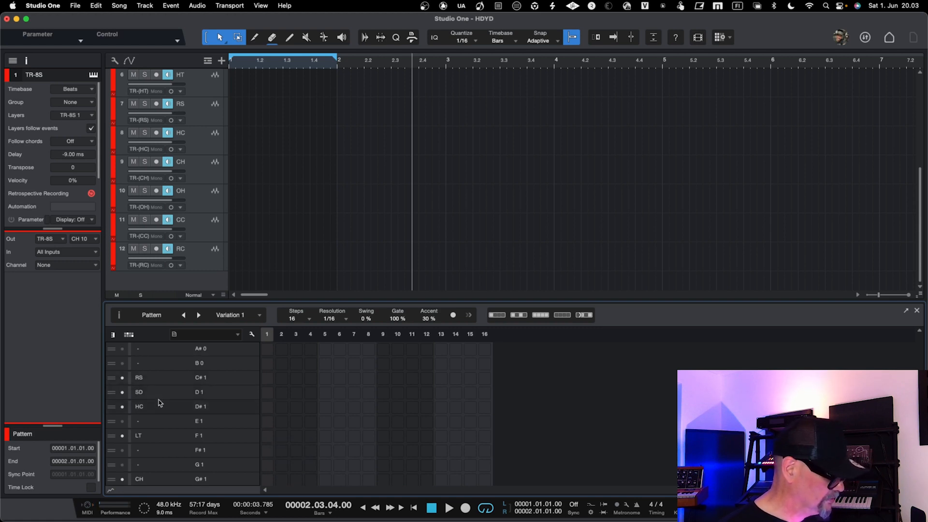
scroll(162, 434, down, 1)
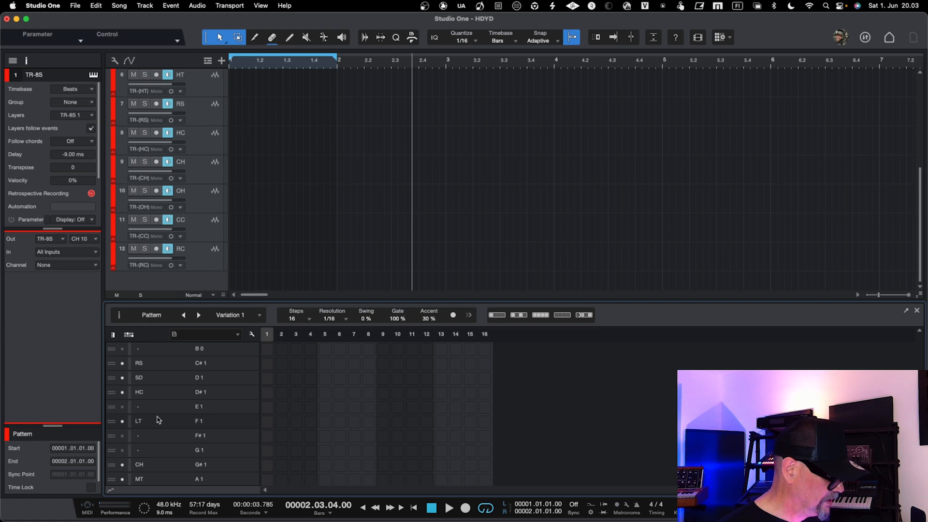
Review the named pitch lanes up through D# 2 and collapse the list to the enabled drum lanes
scroll(163, 381, down, 1)
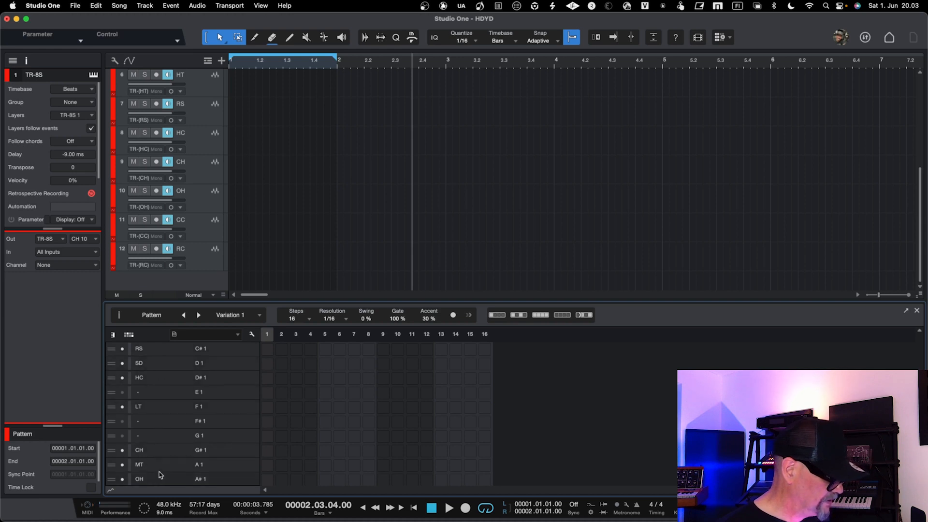
scroll(159, 468, down, 2)
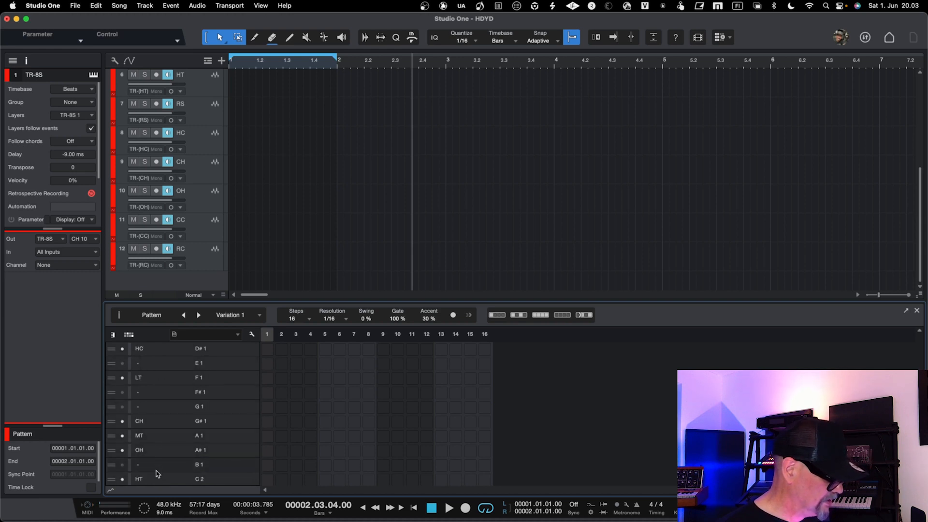
scroll(155, 474, down, 3)
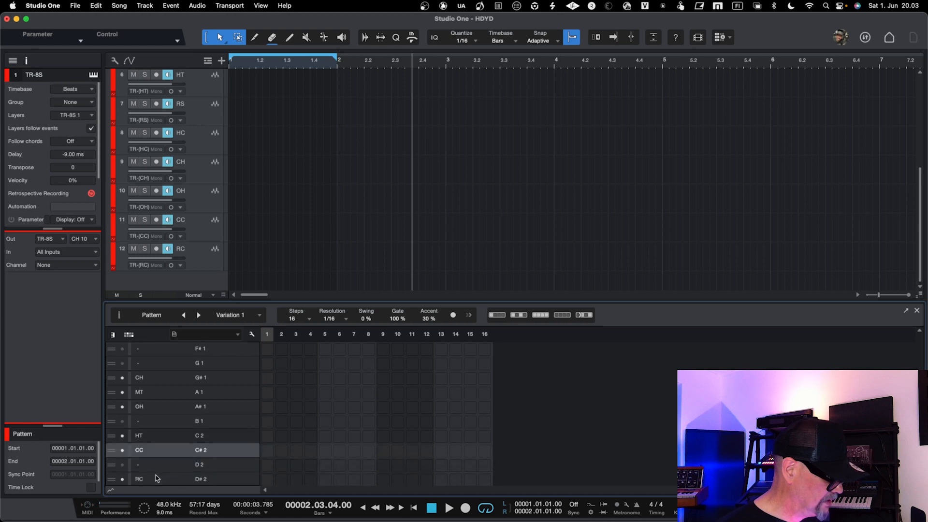
scroll(156, 478, down, 3)
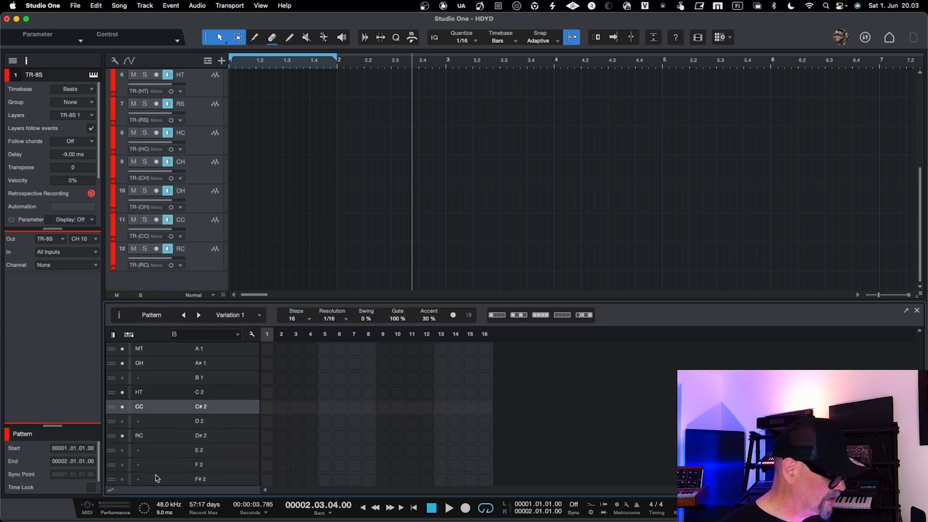
scroll(156, 478, up, 2)
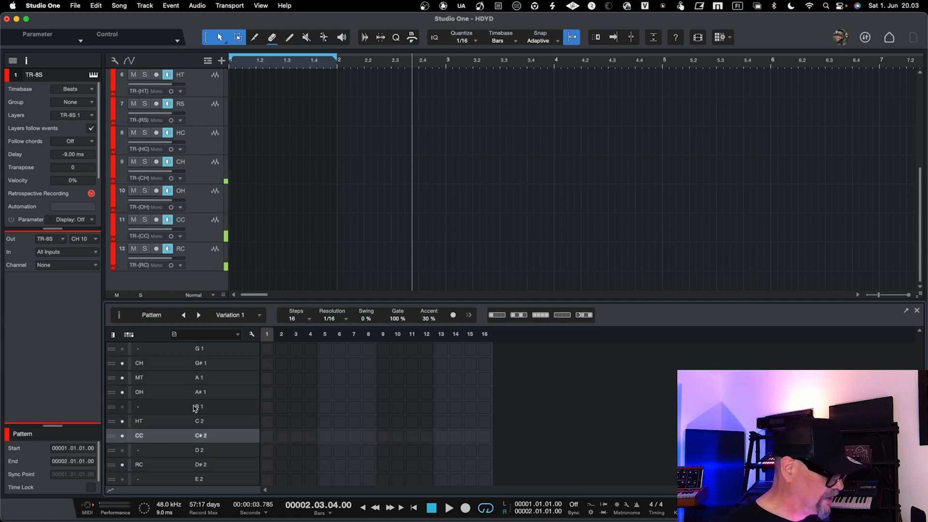
click(252, 335)
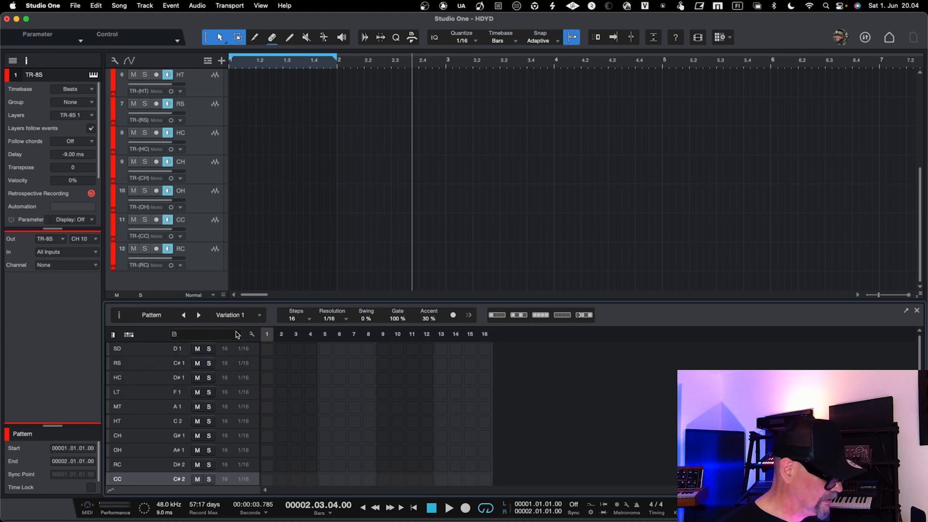
Enable the BD lane on C 1 in the lane setup and return to the compact list of enabled lanes
click(252, 334)
scroll(245, 356, up, 5)
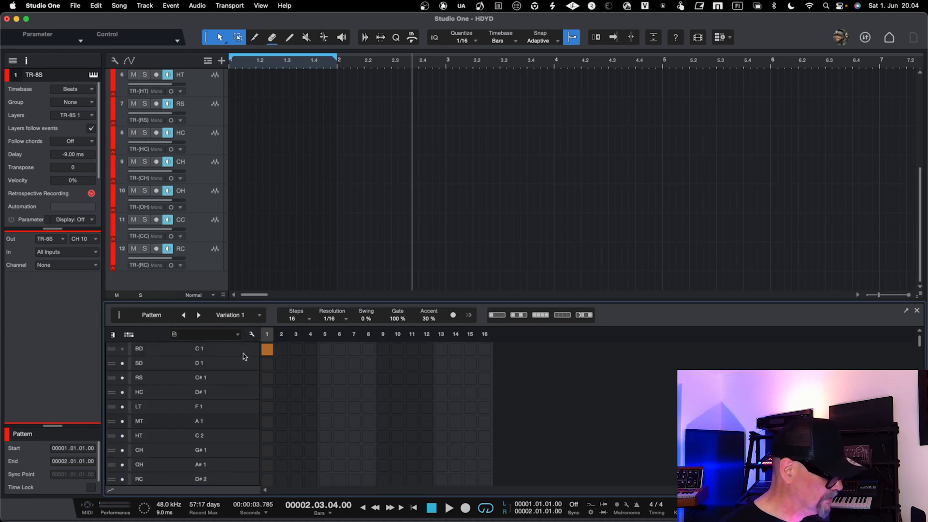
click(123, 350)
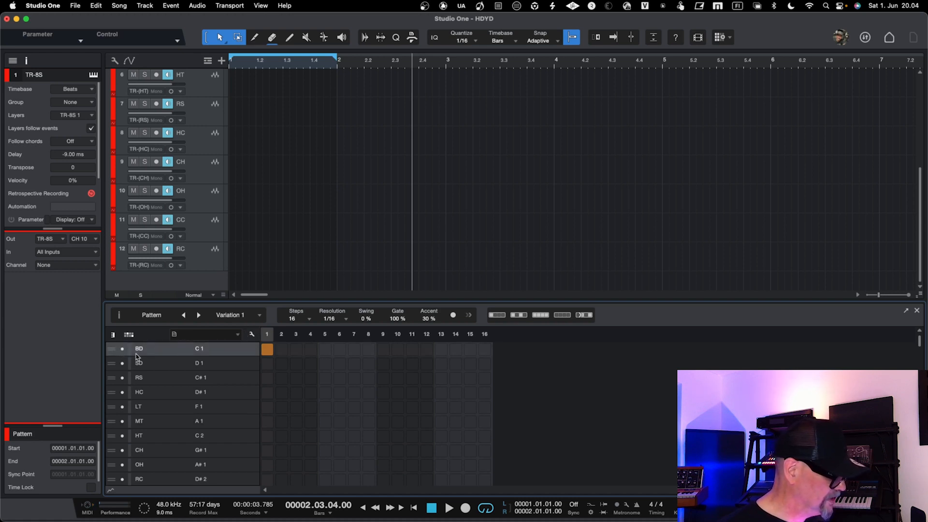
click(251, 335)
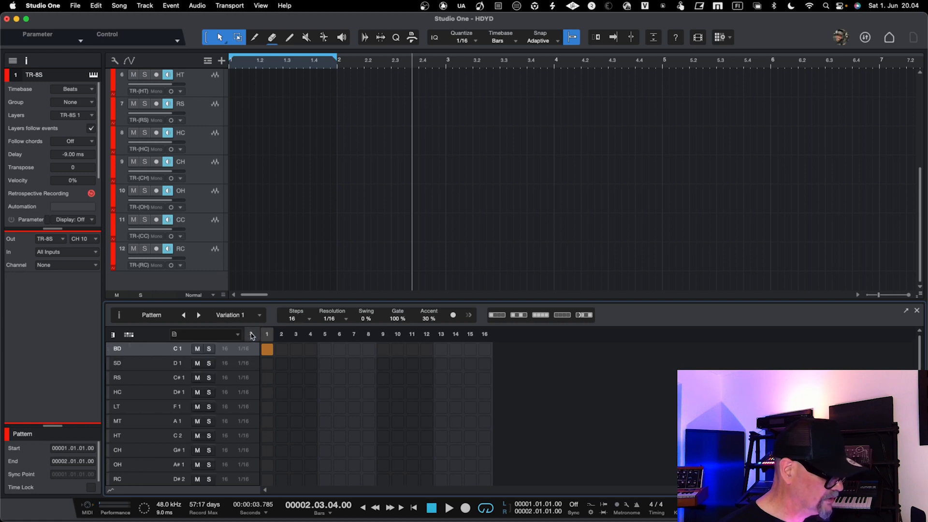
Place one hit per lane diagonally: SD on step 2, RS on 3, HC on 4, LT on 5, MT on 6 and HT on 7
click(282, 364)
click(296, 378)
click(310, 392)
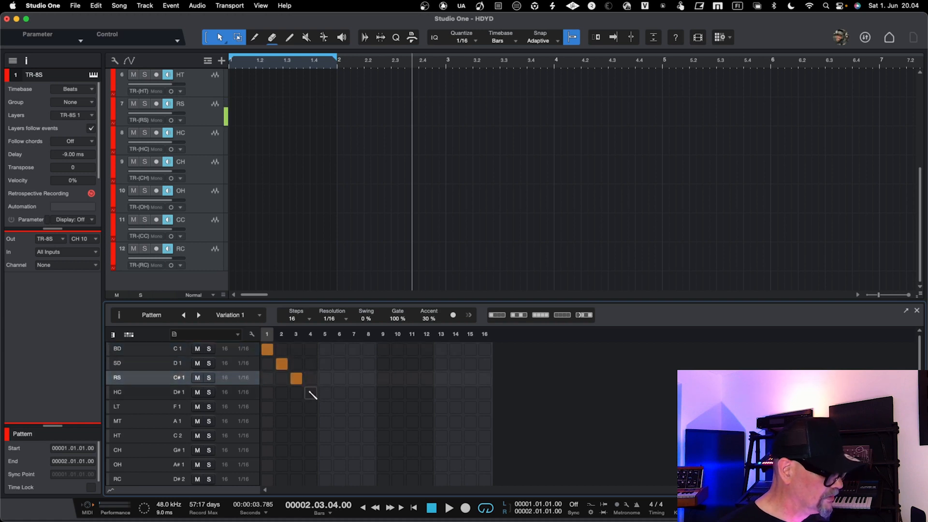
click(325, 407)
click(354, 422)
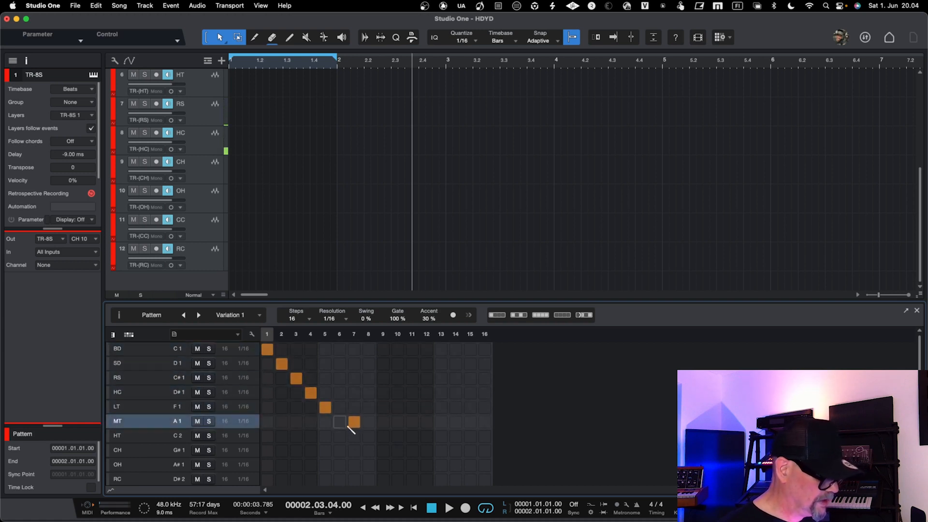
click(340, 422)
drag(354, 421, 355, 437)
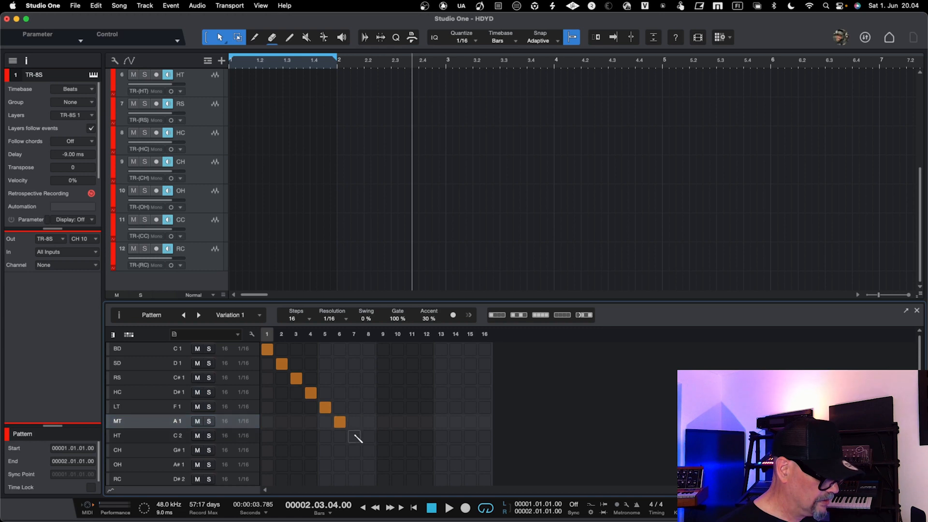
Continue the diagonal with CH on step 8, OH on 9, RC on 10 and CC on 11, enlarging the pattern editor to fit all lanes
click(369, 449)
click(383, 464)
click(398, 479)
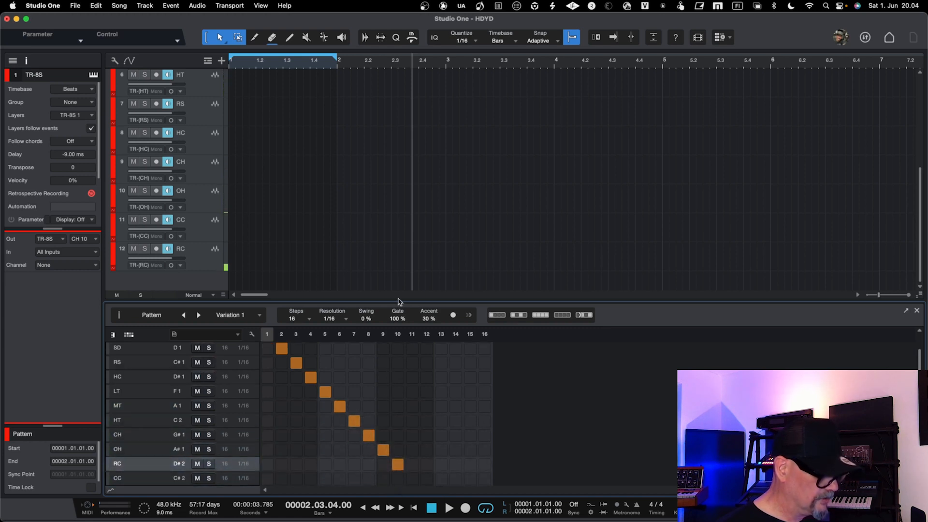
drag(400, 302, 400, 251)
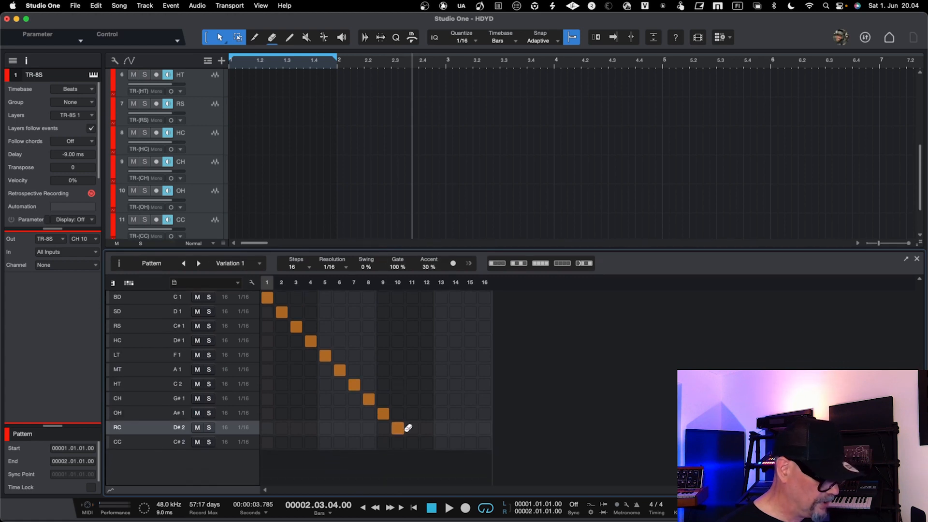
click(412, 443)
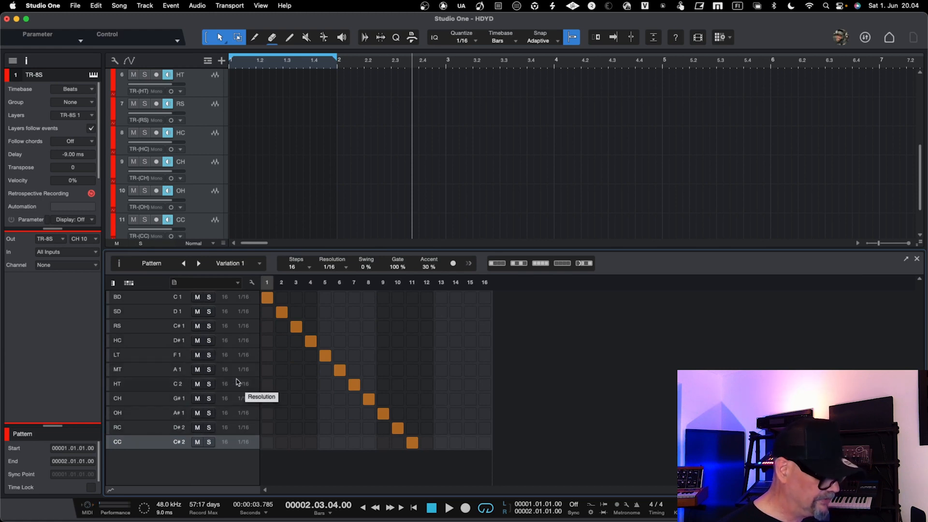
Play the pattern from bar 1, check the drum channel levels in the track list and the console, then stop playback and close the console
scroll(242, 142, up, 5)
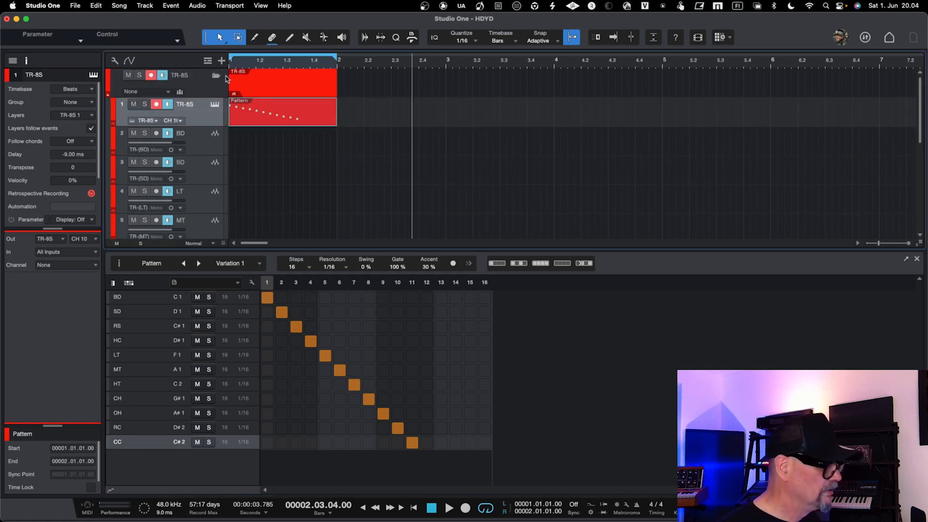
double_click(234, 61)
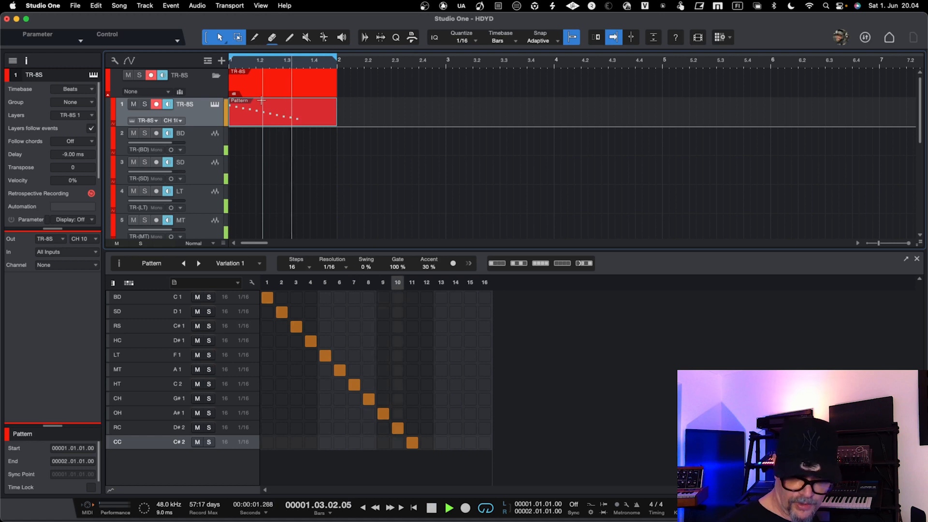
key(F3)
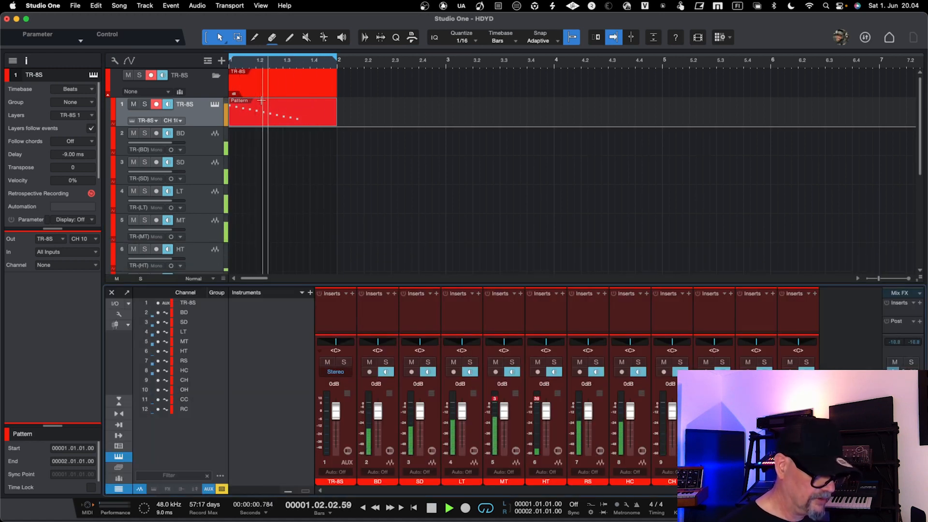
key(F3)
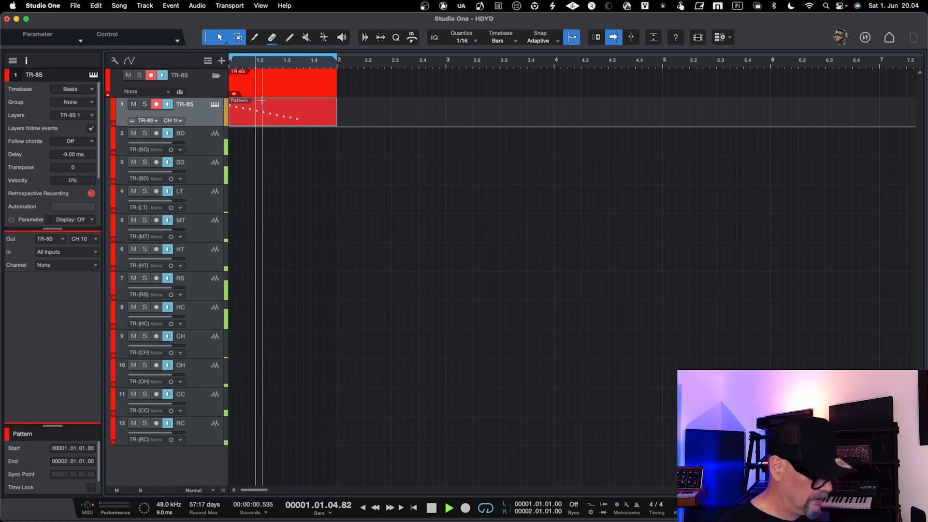
key(F3)
key(space)
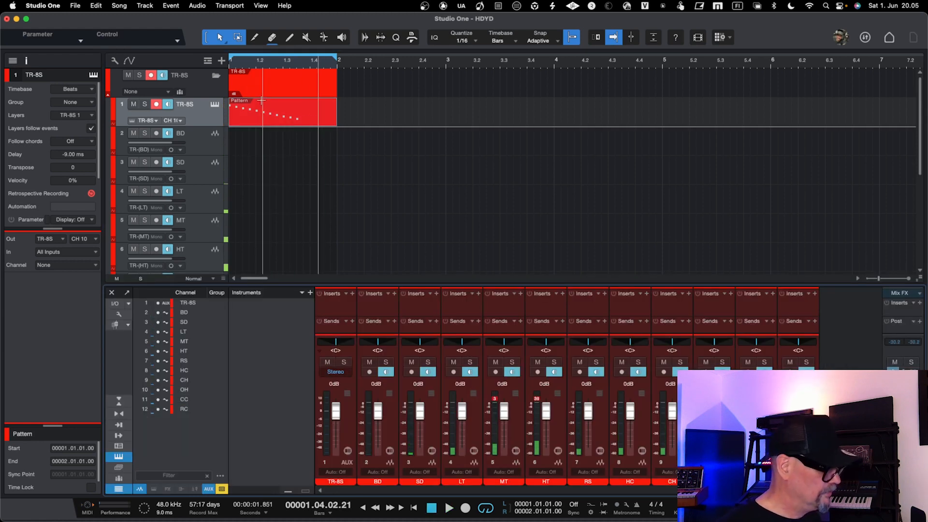
scroll(298, 210, down, 2)
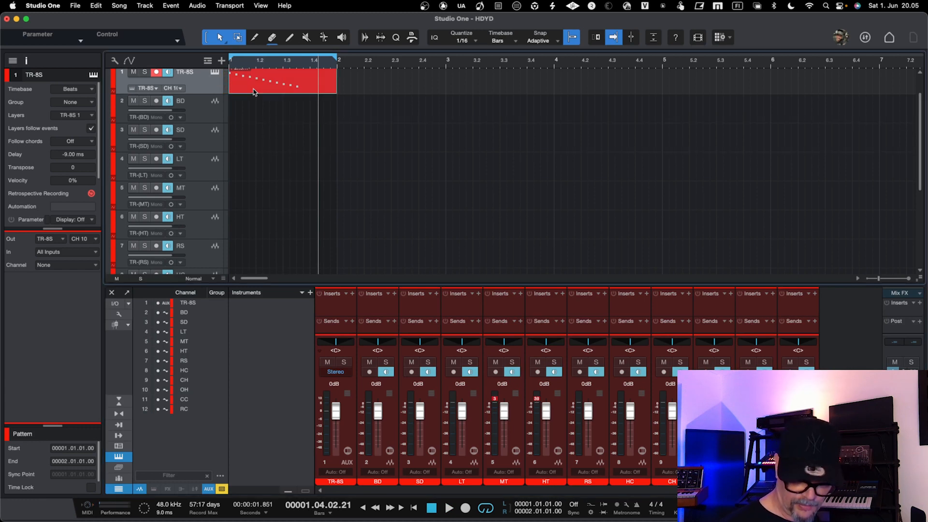
key(F3)
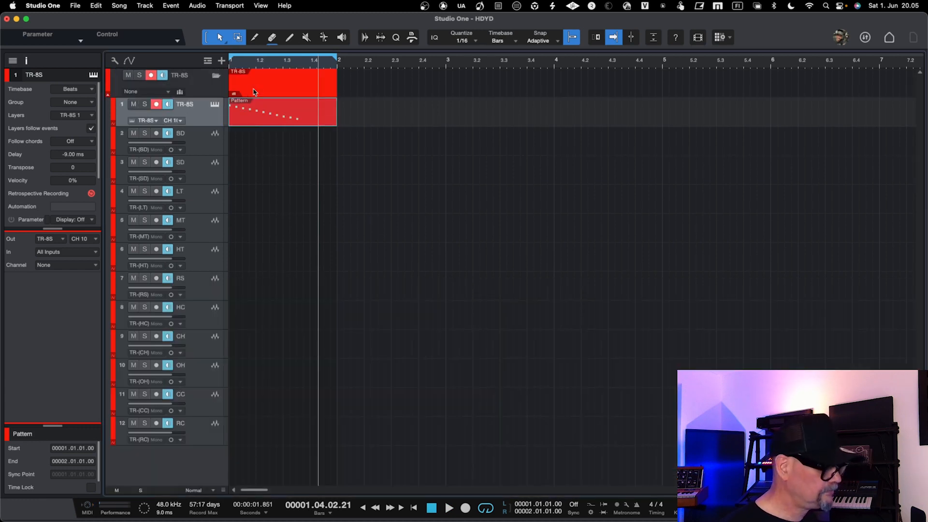
Reopen the TR-8S pattern in the editor and move the RS lane below MT in the lane setup
double_click(261, 121)
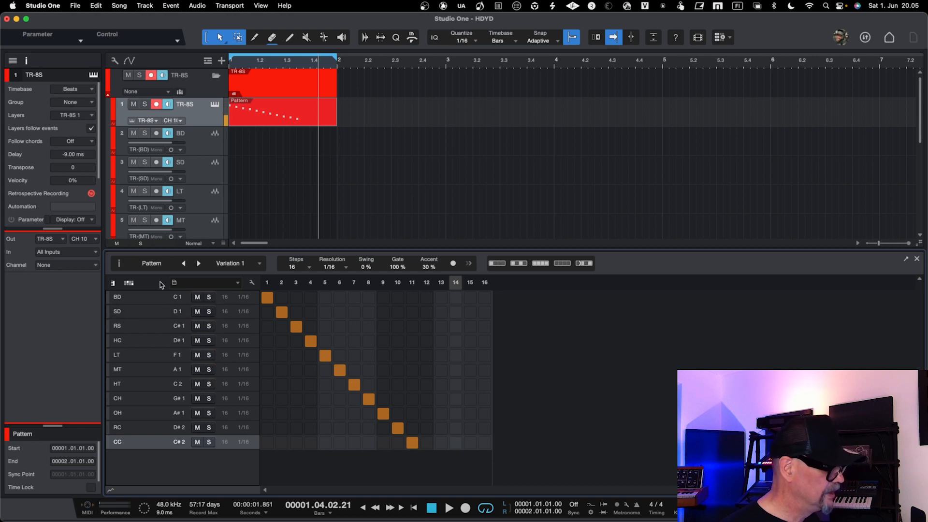
scroll(181, 210, down, 5)
scroll(181, 213, up, 1)
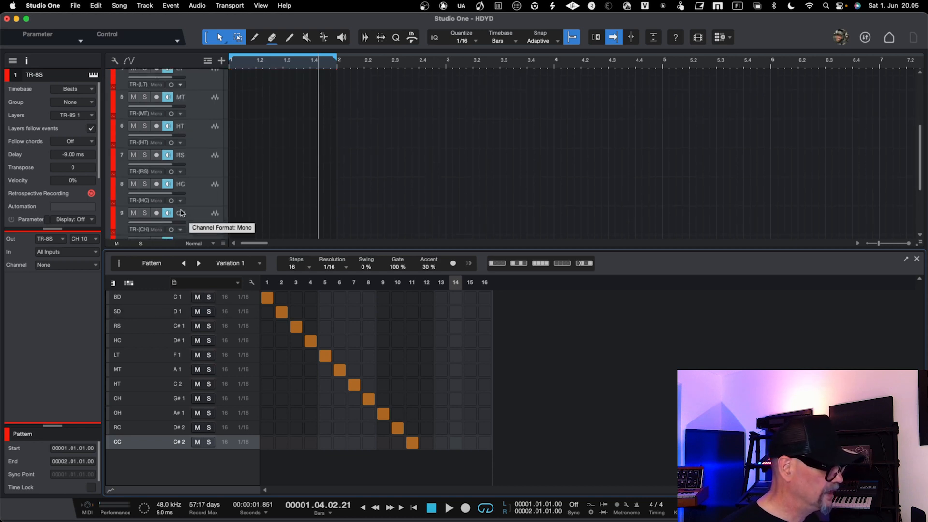
scroll(181, 213, up, 1)
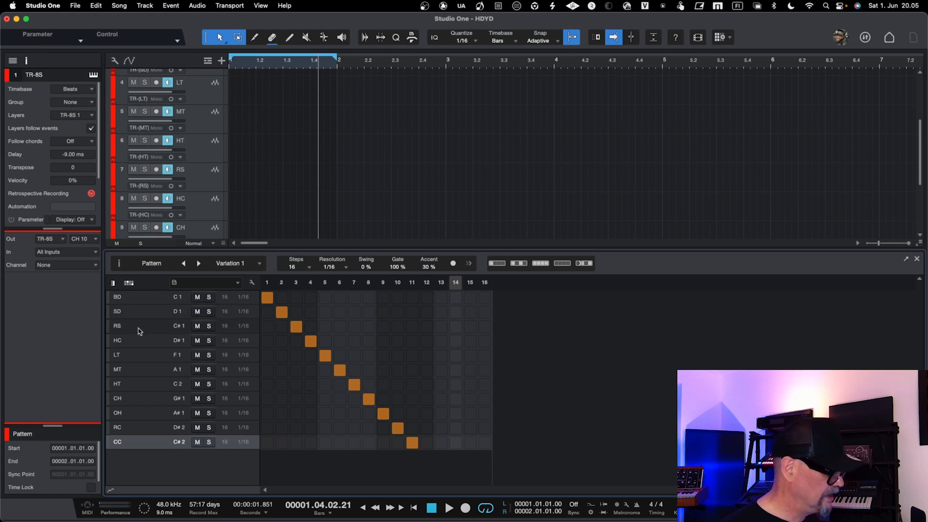
click(251, 282)
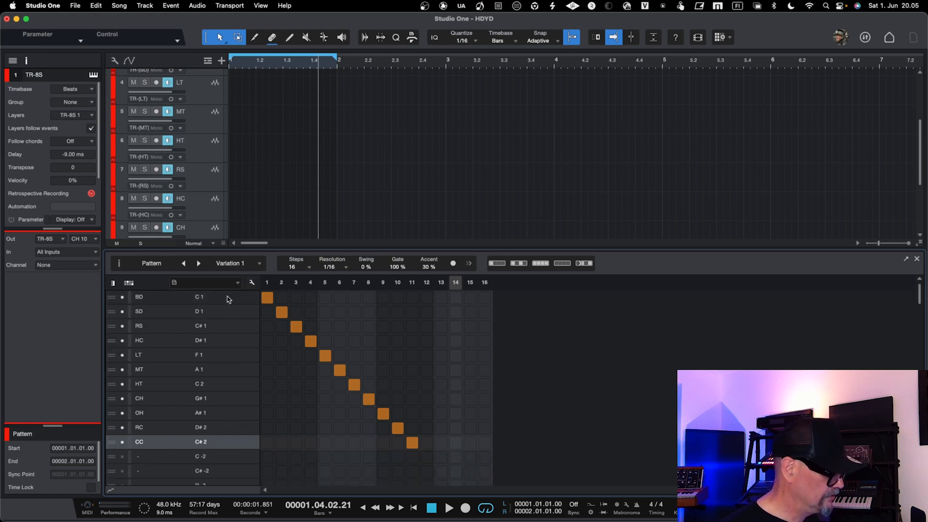
drag(110, 327, 111, 373)
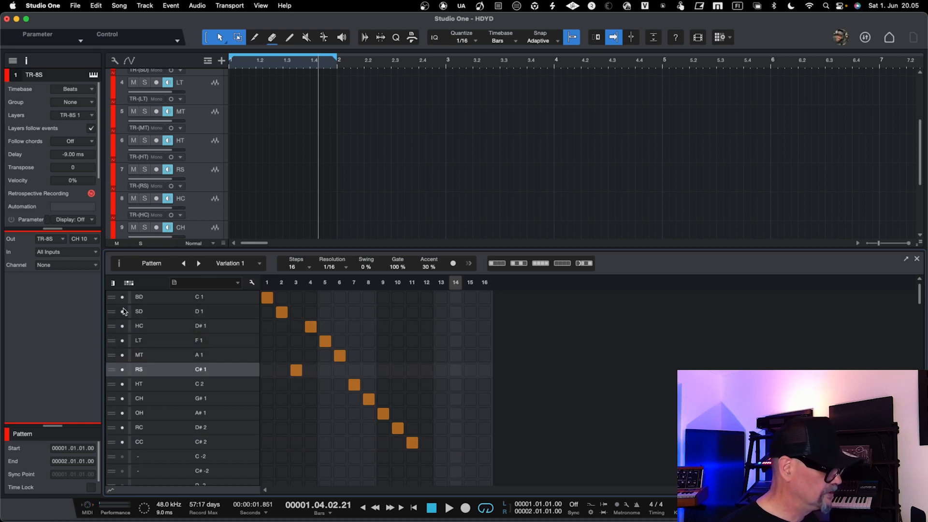
Reorder the tom lanes to match the track list, placing LT, MT and HT directly below SD
scroll(187, 105, up, 2)
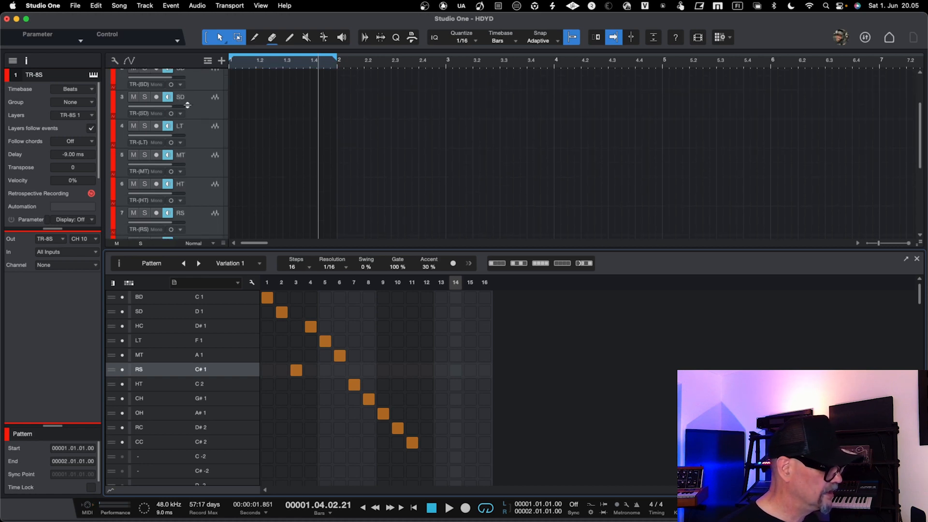
scroll(187, 104, up, 2)
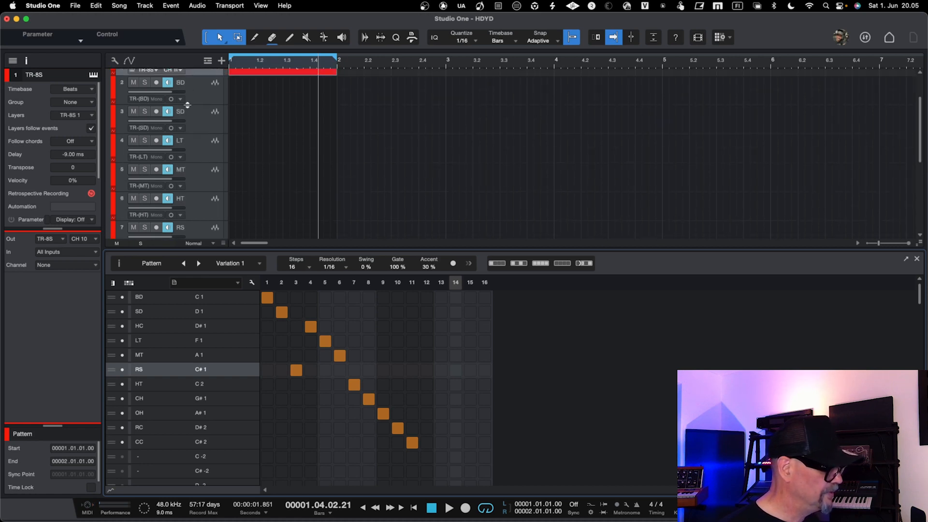
scroll(187, 105, down, 1)
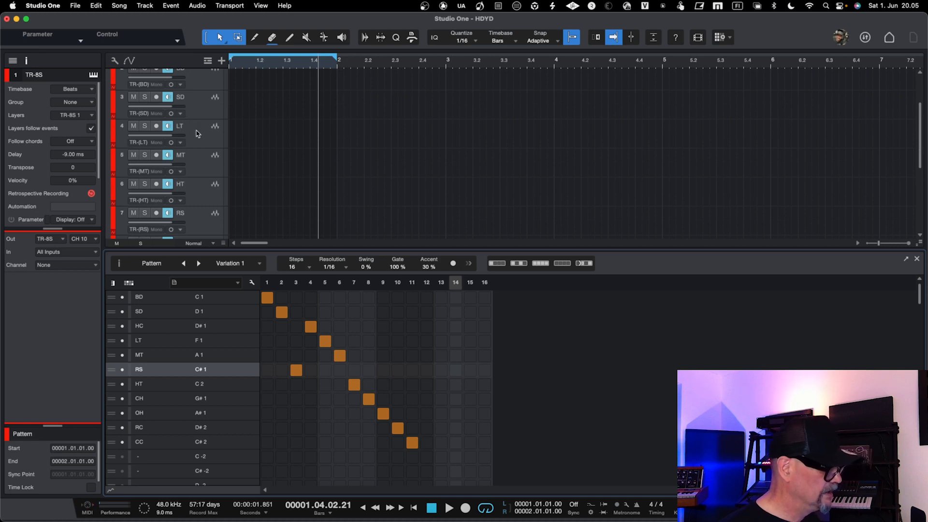
drag(108, 344, 106, 315)
drag(117, 360, 114, 341)
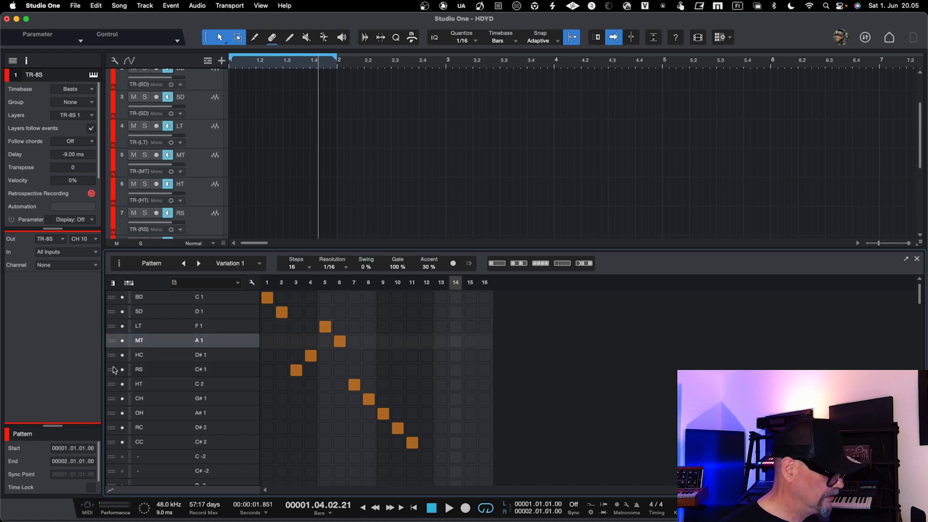
drag(112, 383, 111, 347)
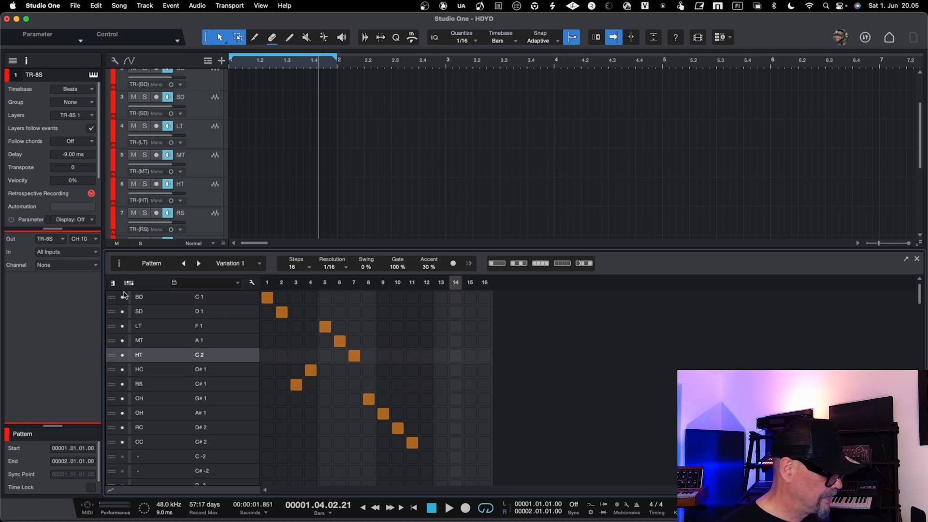
Move the RS lane above HC so it follows HT, as in the track list
scroll(175, 212, down, 2)
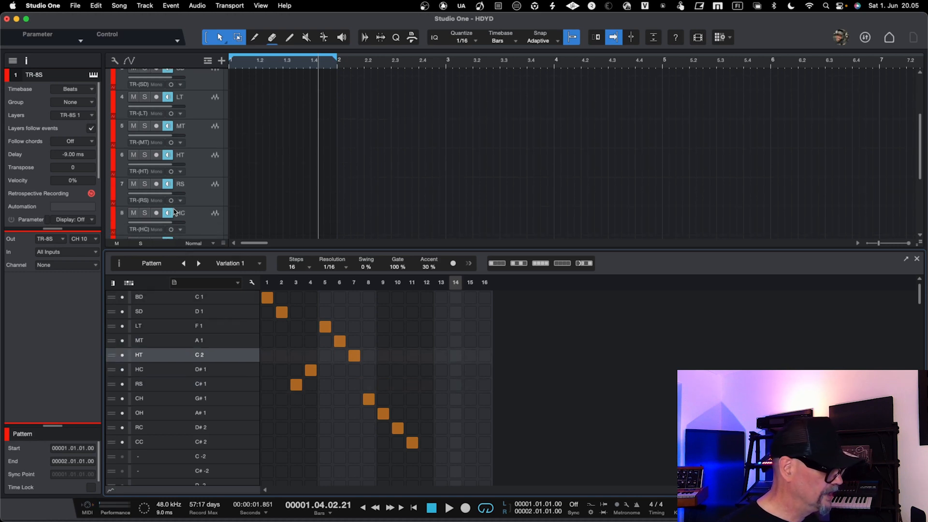
drag(116, 383, 117, 367)
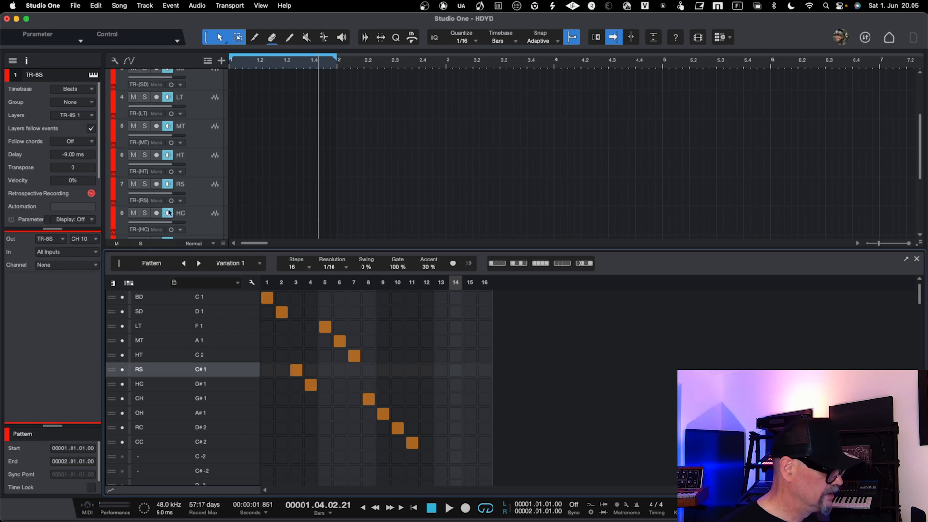
scroll(181, 192, down, 1)
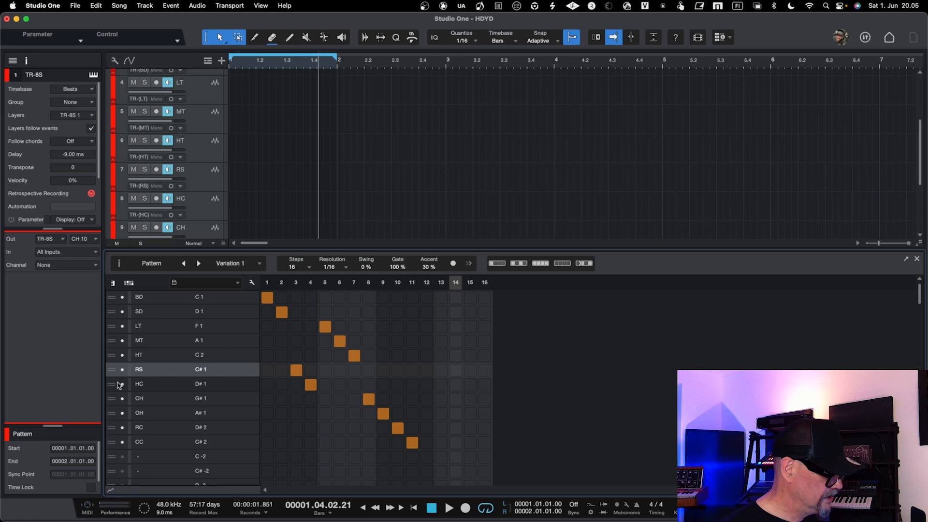
Move the CC lane above RC so it follows OH, as in the track list
scroll(191, 223, down, 3)
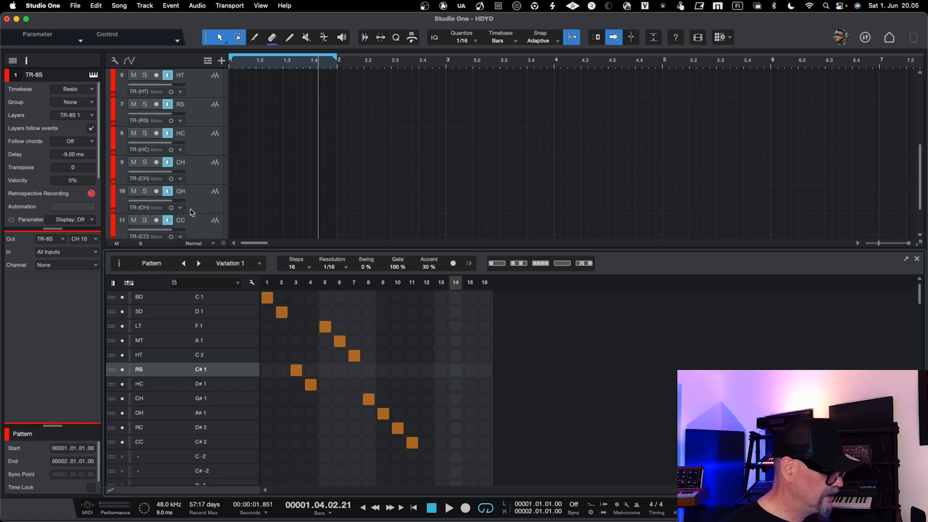
scroll(192, 212, down, 1)
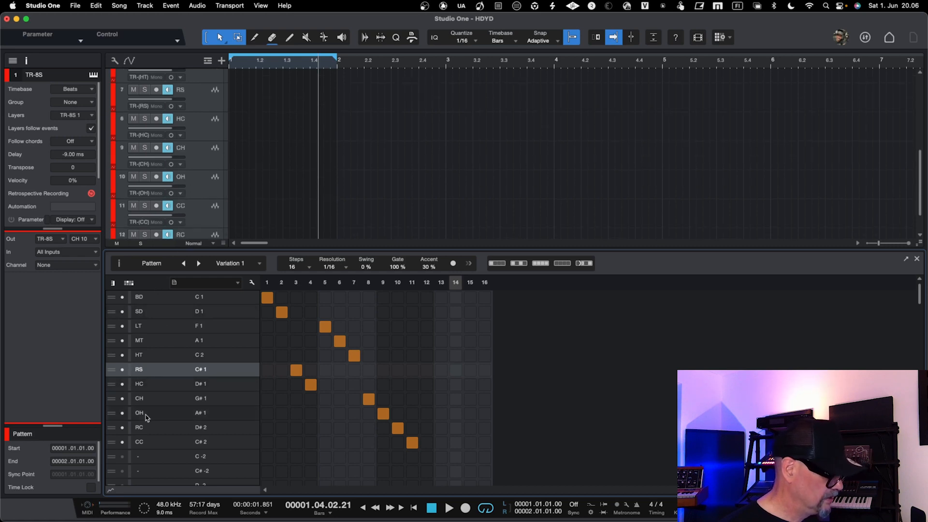
scroll(198, 220, down, 2)
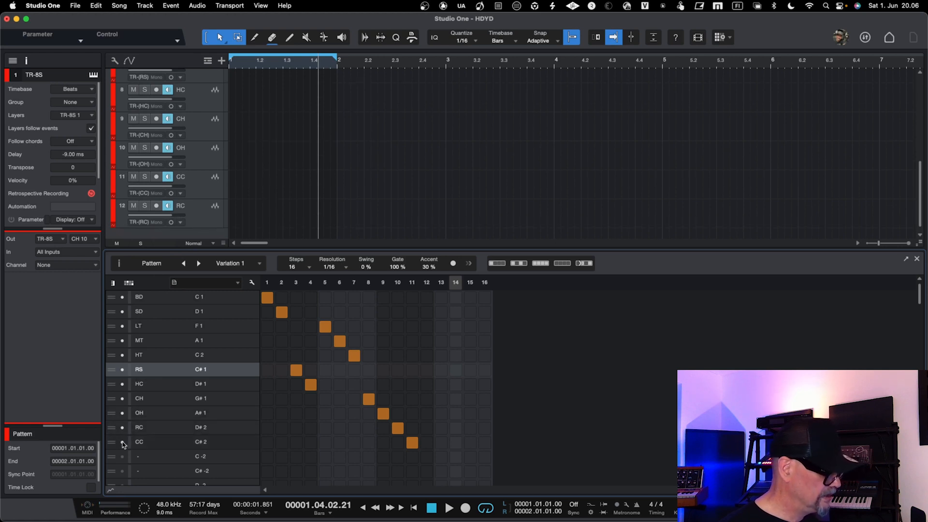
mouse_move(112, 443)
mouse_down()
mouse_move(108, 429)
mouse_move(112, 447)
mouse_move(113, 436)
mouse_up()
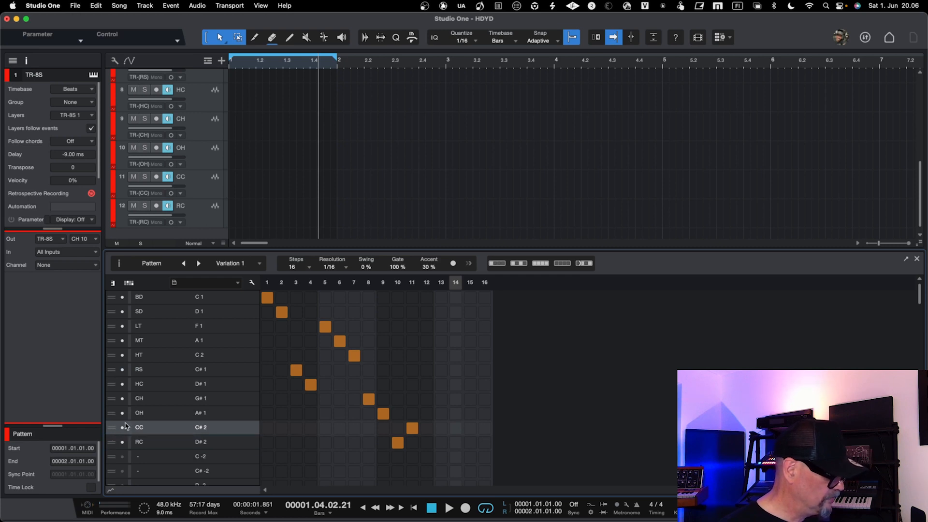
drag(113, 414, 116, 440)
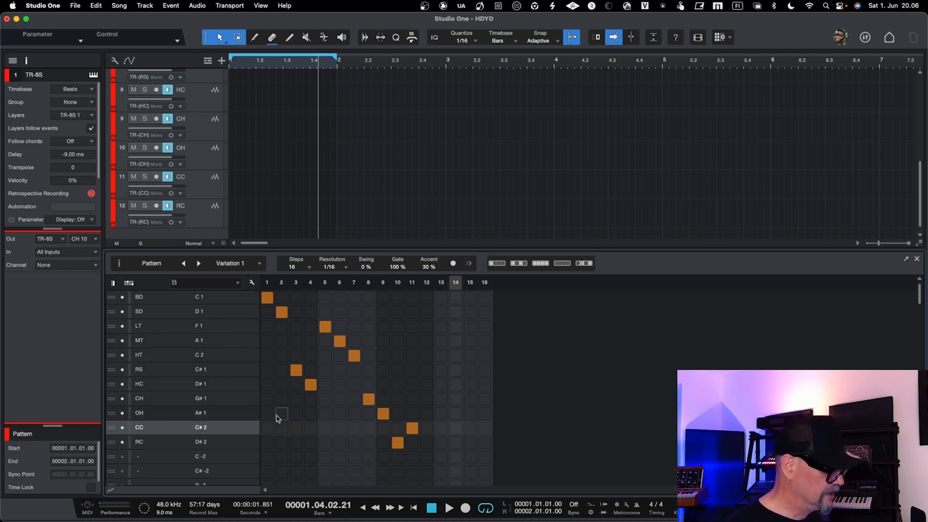
Leave the lane setup and look through the stored drum map presets and the lane and pattern commands
click(238, 284)
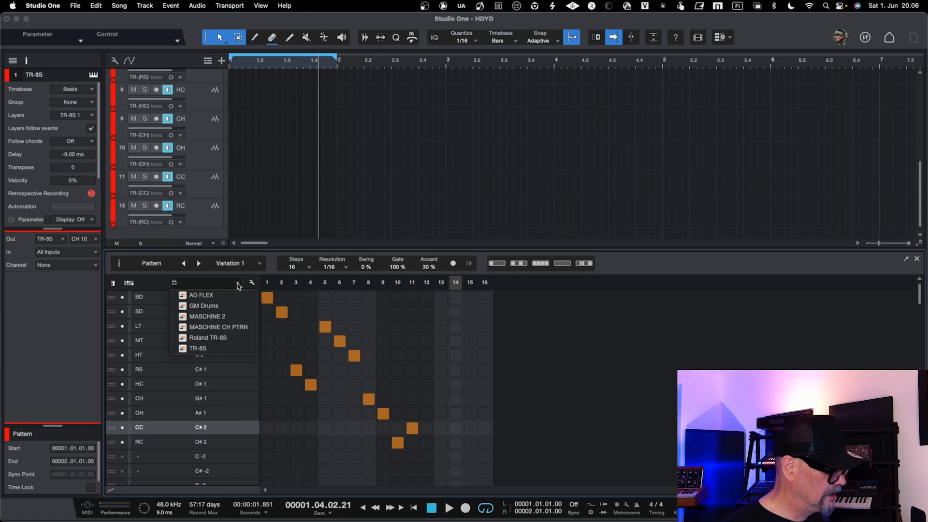
click(238, 283)
click(251, 283)
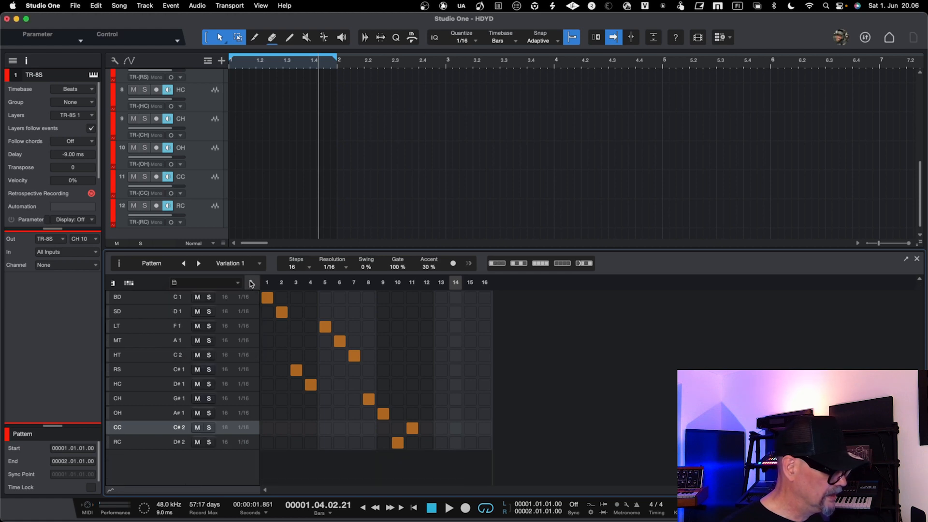
click(251, 284)
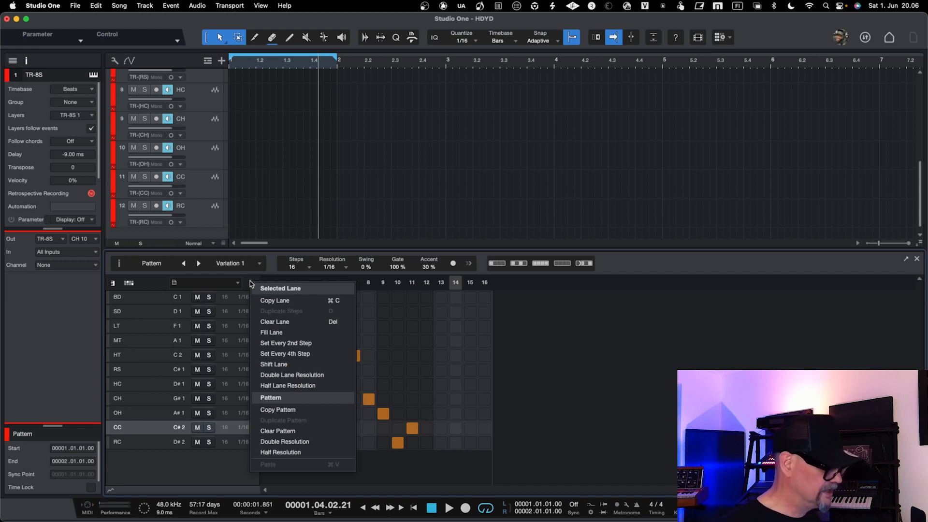
click(230, 284)
click(238, 284)
click(238, 283)
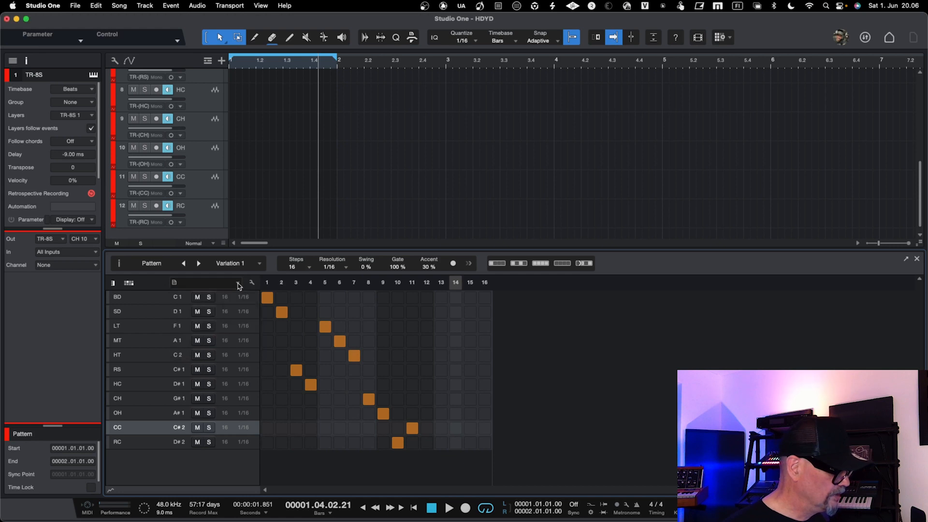
Store the current lane names and order as a preset named TR-8S Template
click(174, 284)
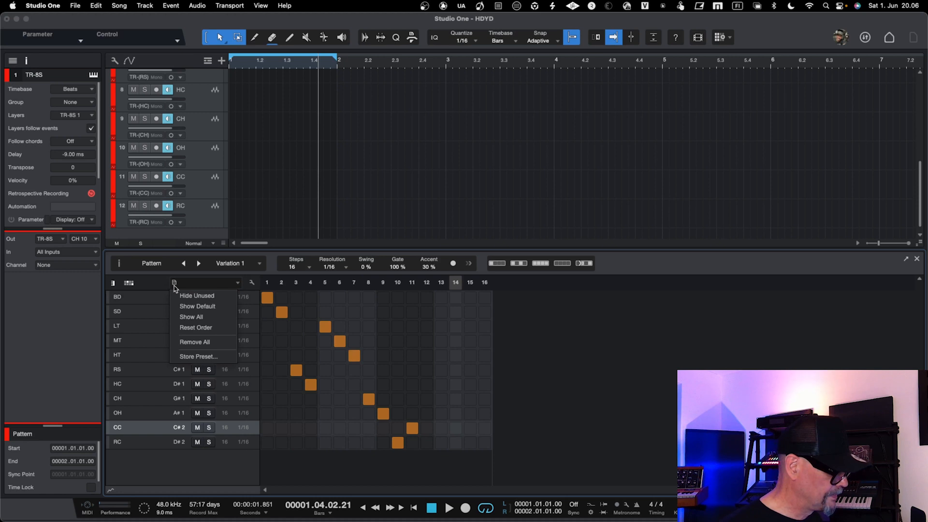
click(198, 357)
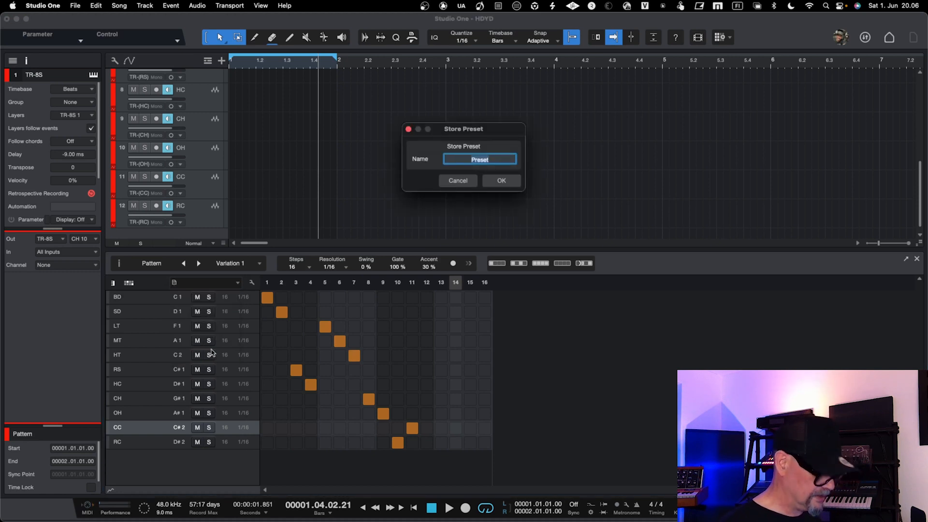
text(T()
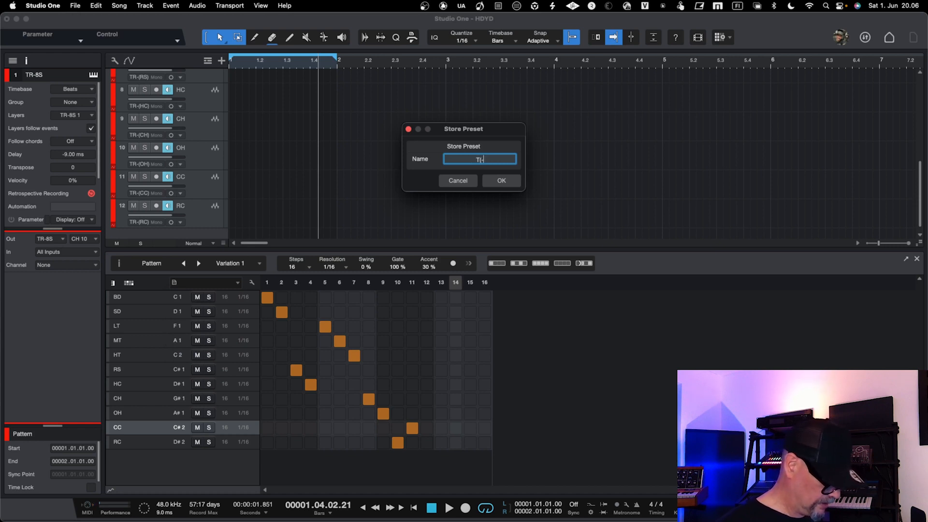
key(BackSpace)
key(BackSpace)
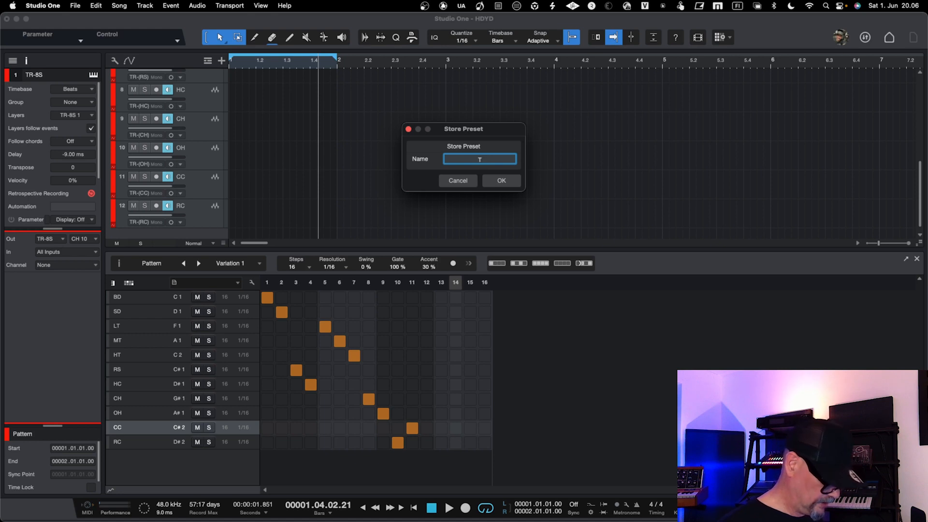
text(R-)
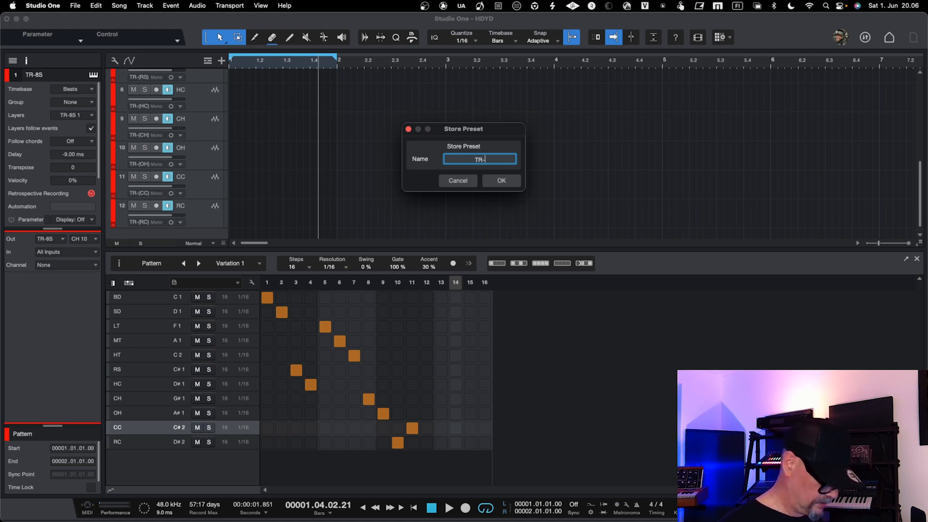
text(8S)
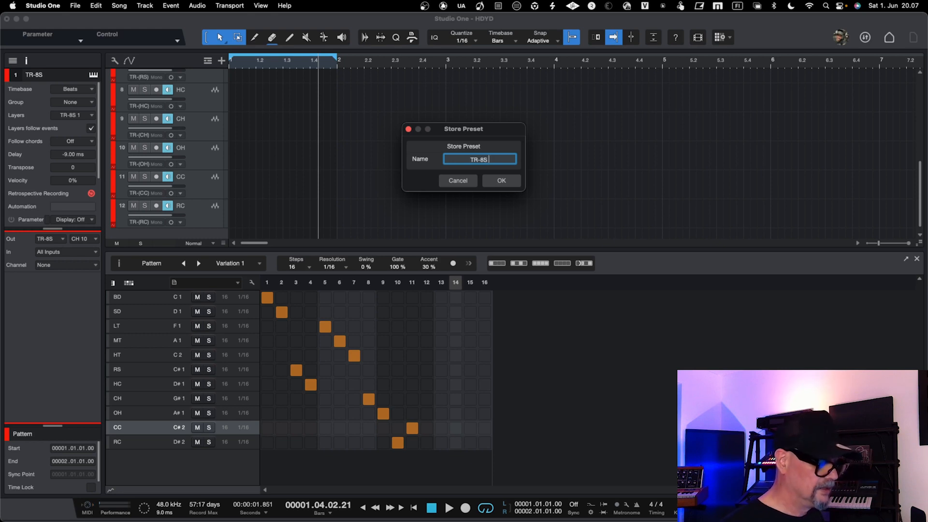
text( Pattern)
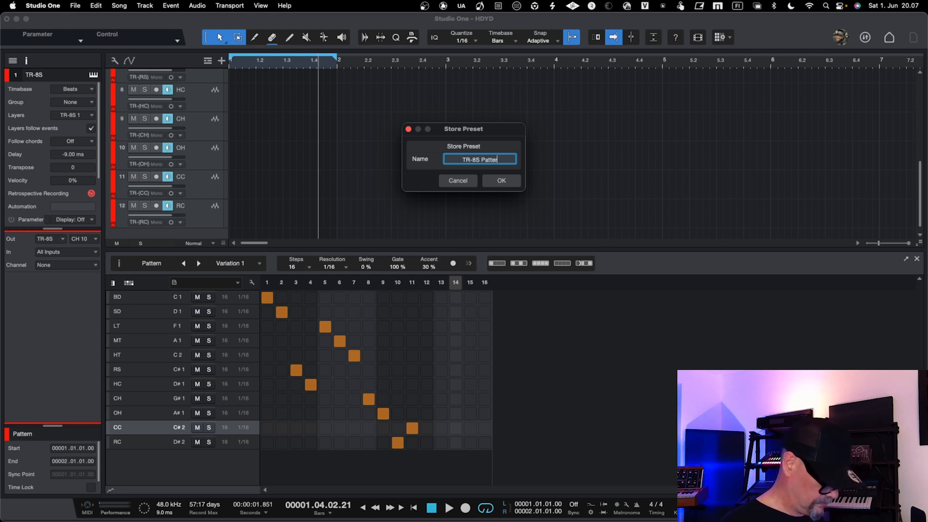
key(BackSpace)
key(BackSpace)
key(BackSpace)
key(BackSpace)
key(BackSpace)
key(BackSpace)
key(BackSpace)
text(Template)
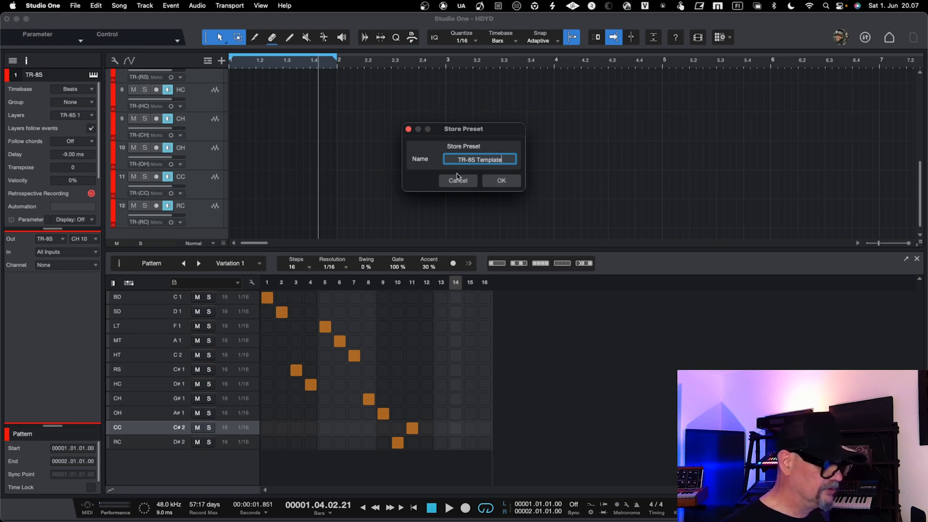
click(501, 181)
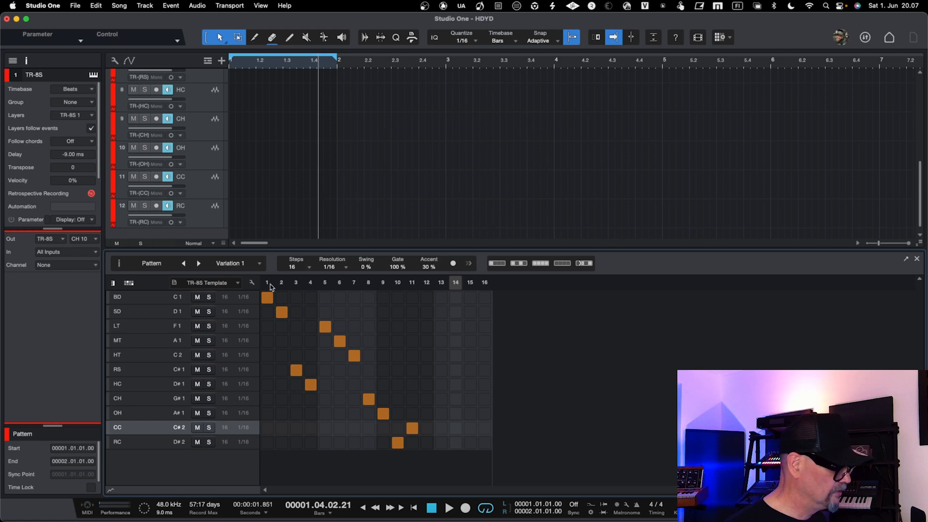
Load the TR-8S preset to compare its coloured lanes, and return to the TR-8S Template preset
click(220, 285)
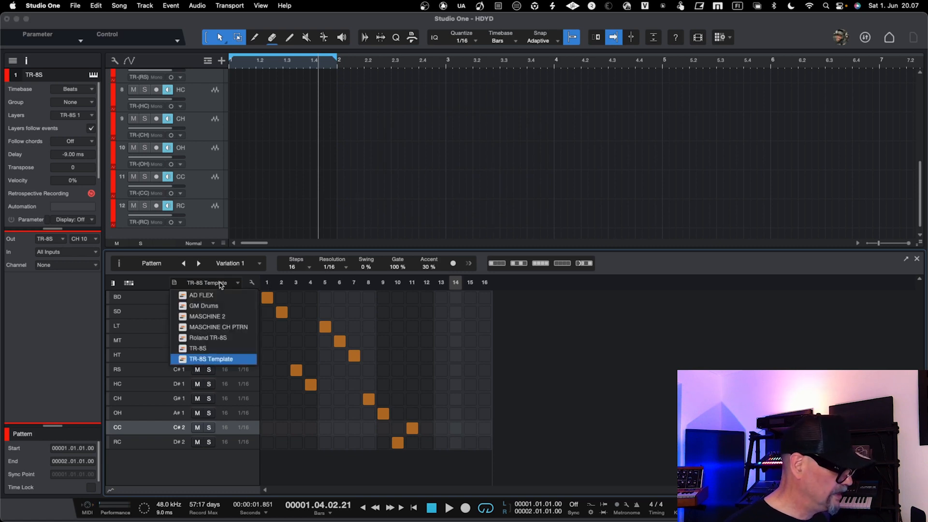
click(244, 352)
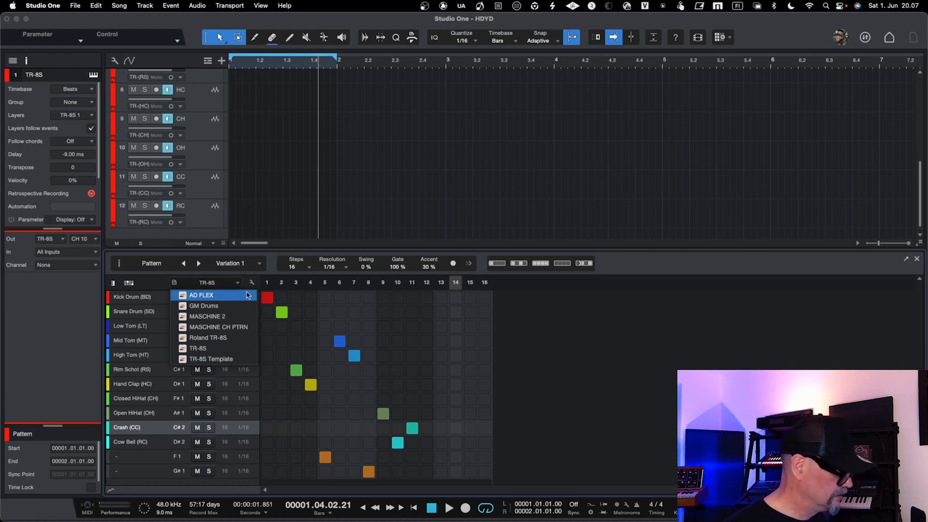
click(218, 283)
click(218, 283)
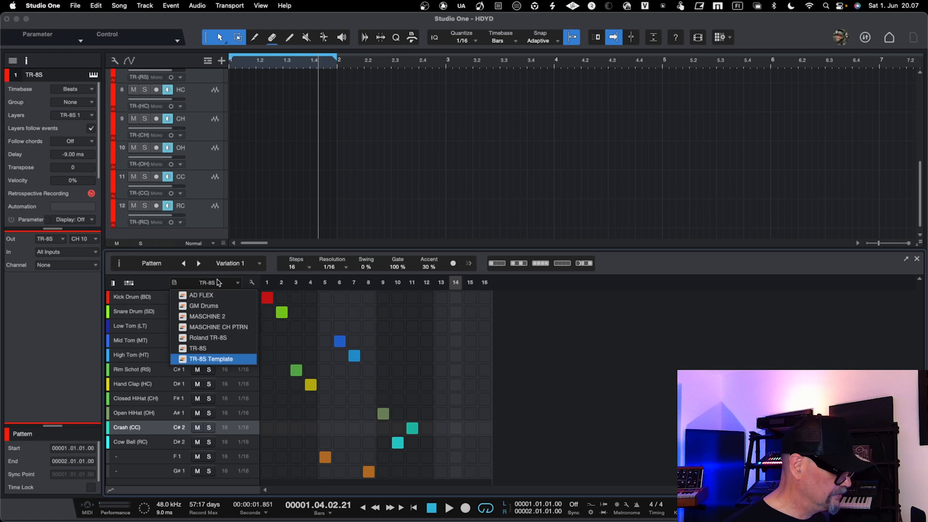
click(221, 359)
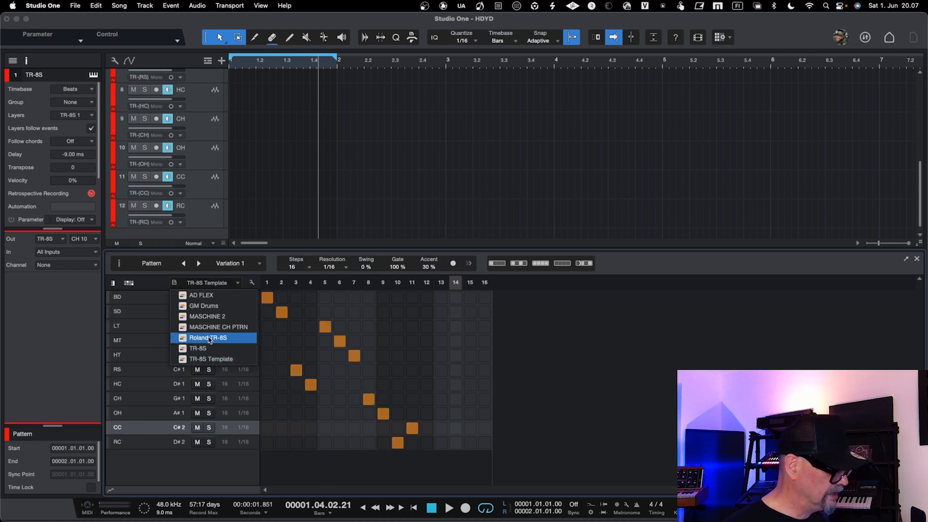
click(135, 303)
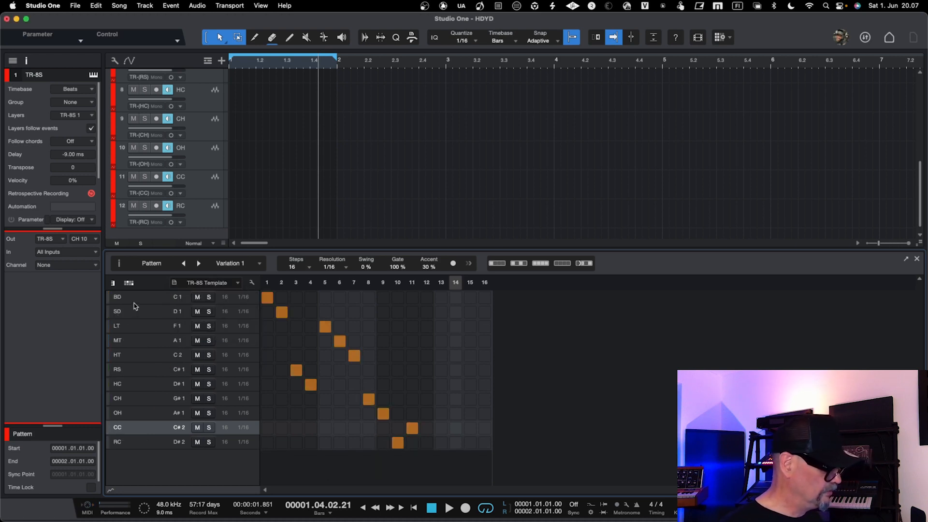
Reopen the lane setup and colour the BD lane red and the SD lane blue
click(132, 297)
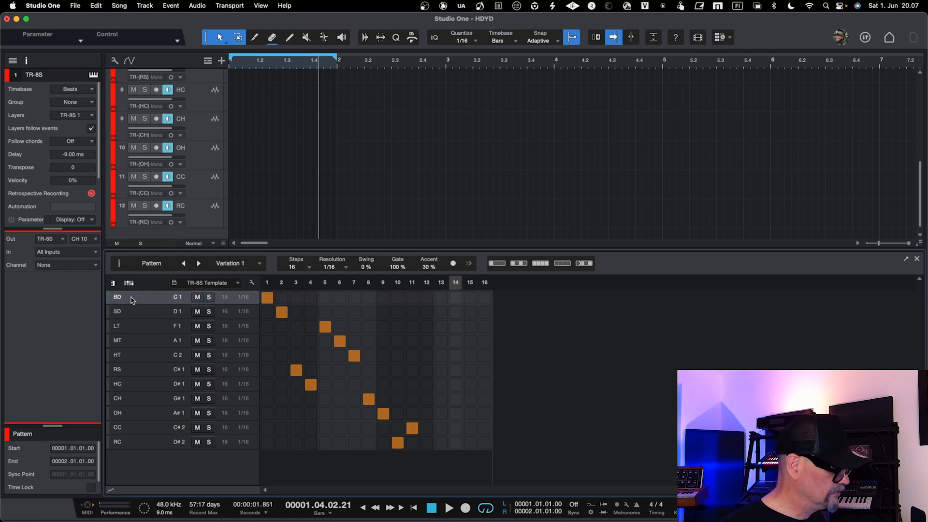
click(251, 283)
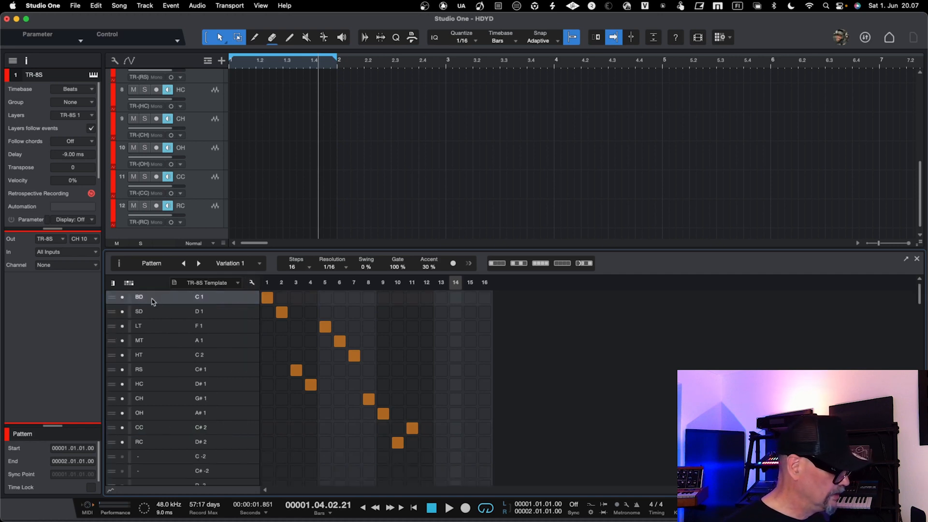
click(129, 298)
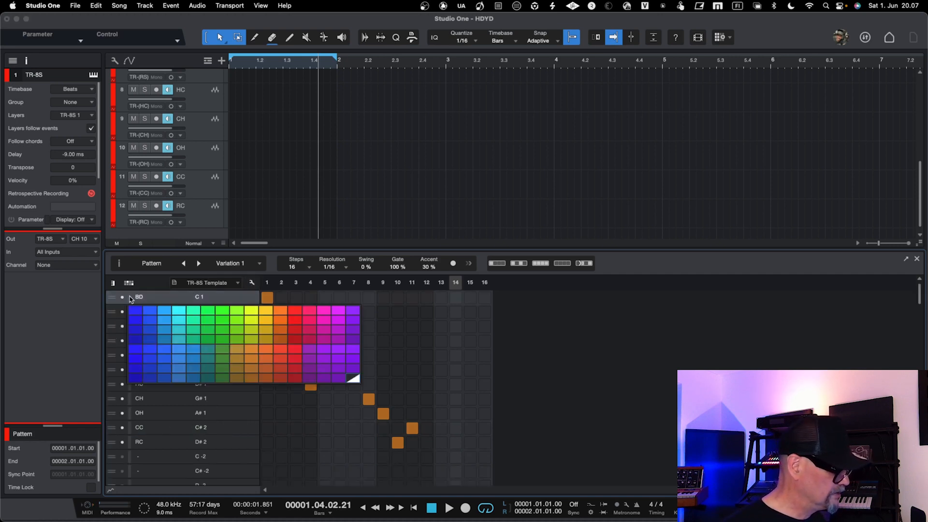
click(292, 313)
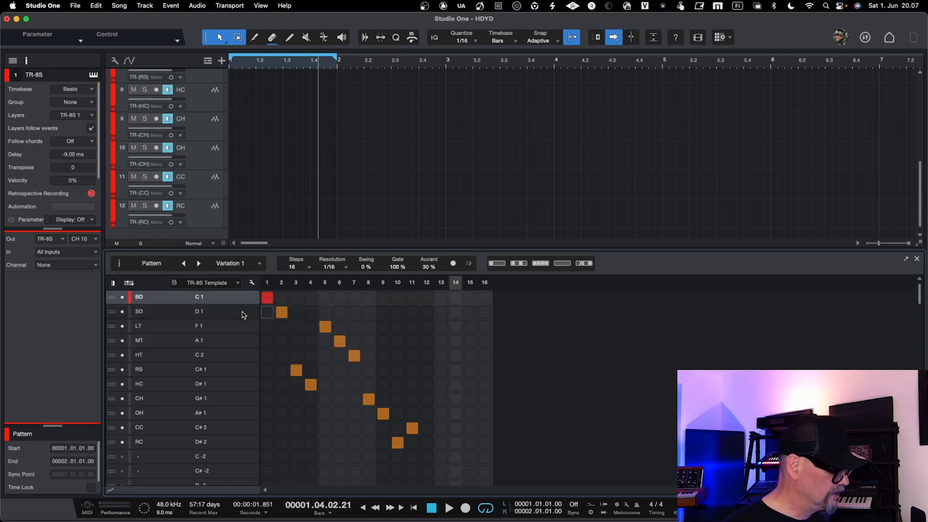
click(129, 312)
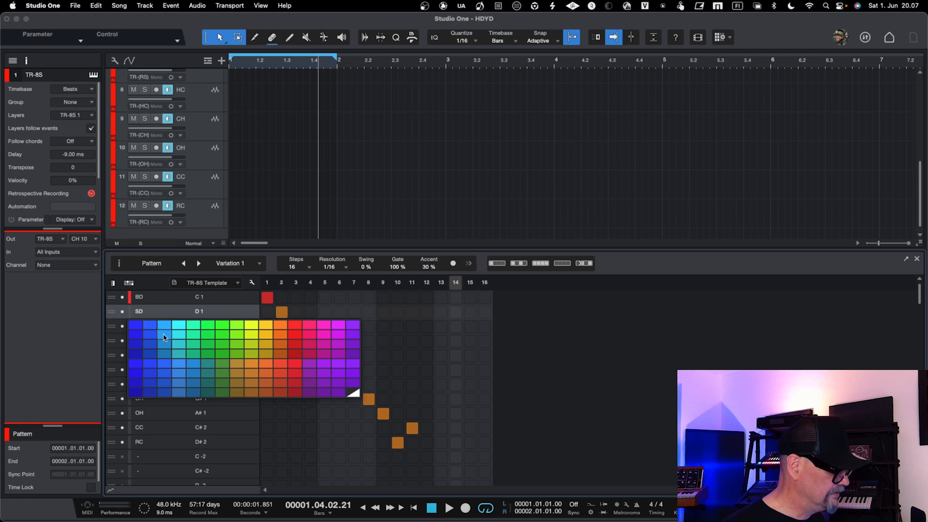
click(151, 335)
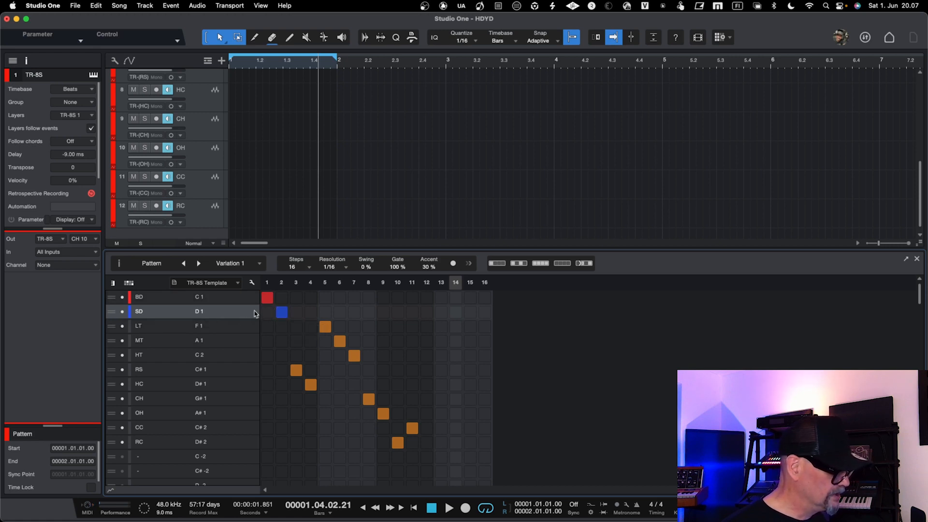
Colour the tom lanes LT, MT and HT in three different shades of green
click(130, 326)
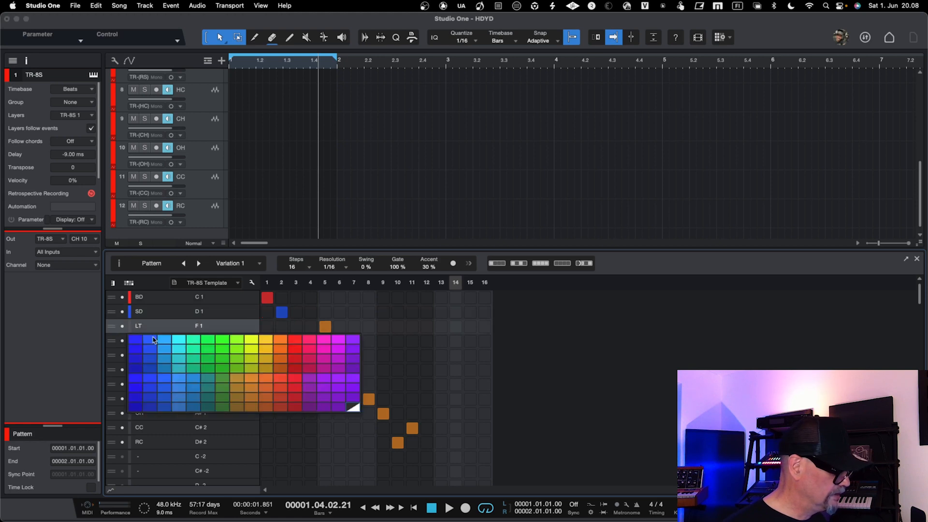
click(222, 350)
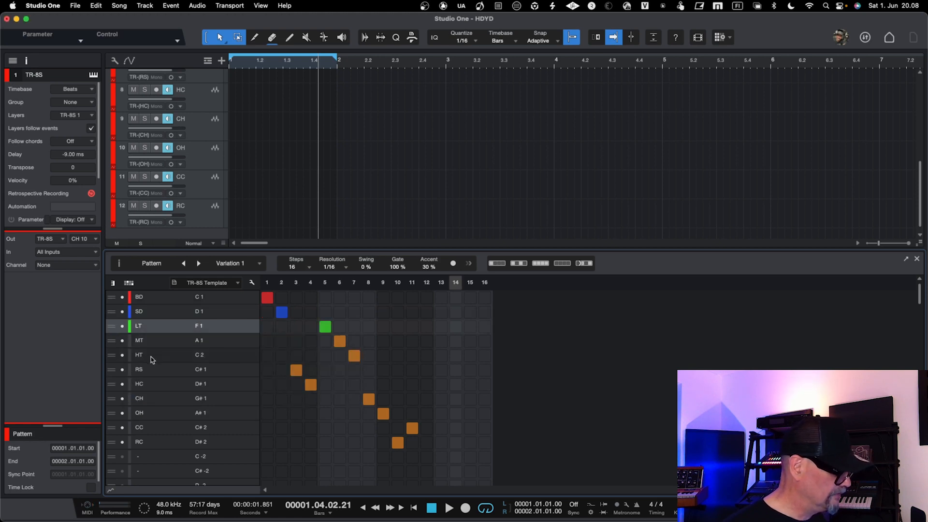
click(129, 340)
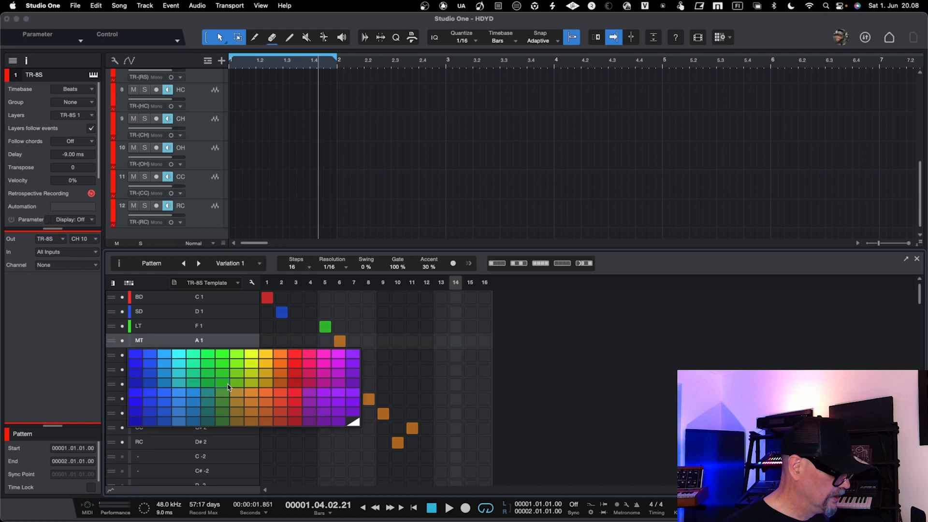
click(224, 387)
click(130, 355)
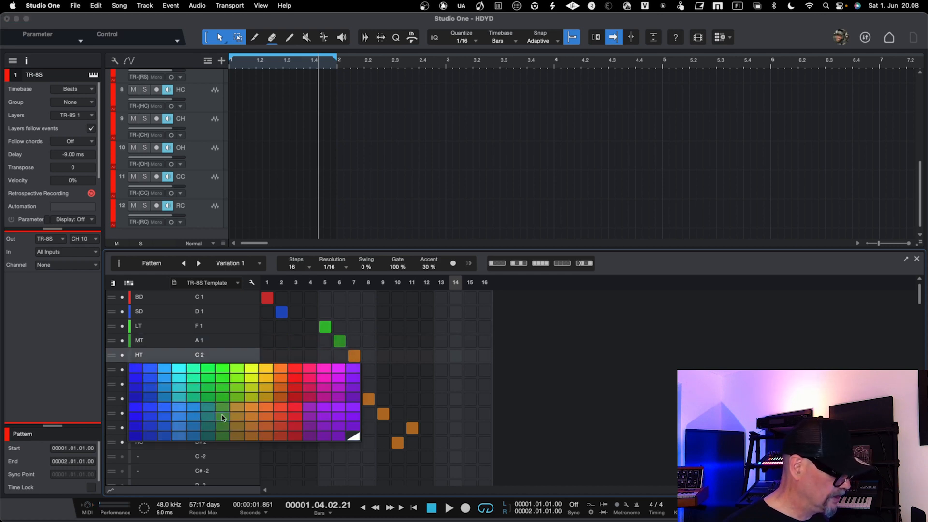
click(234, 395)
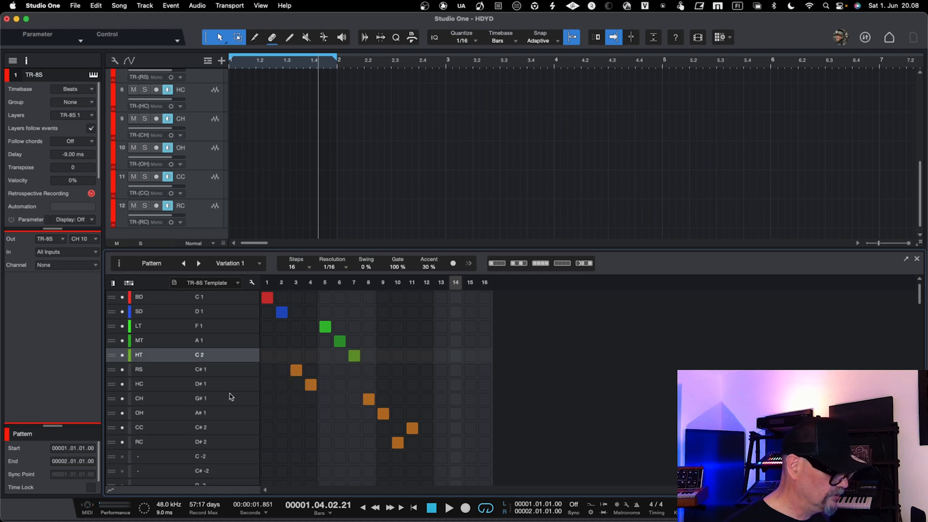
Colour the RS lane yellow and the HC lane magenta
click(129, 369)
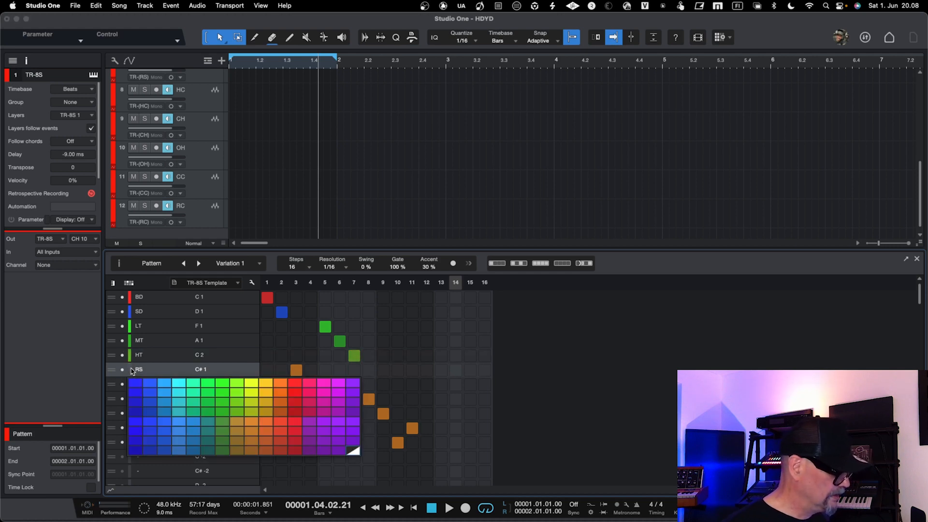
click(246, 380)
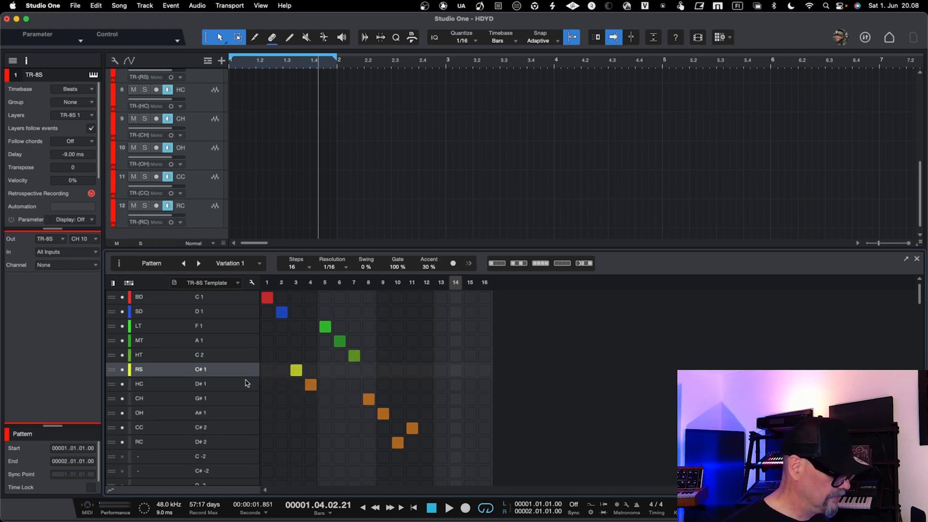
click(129, 385)
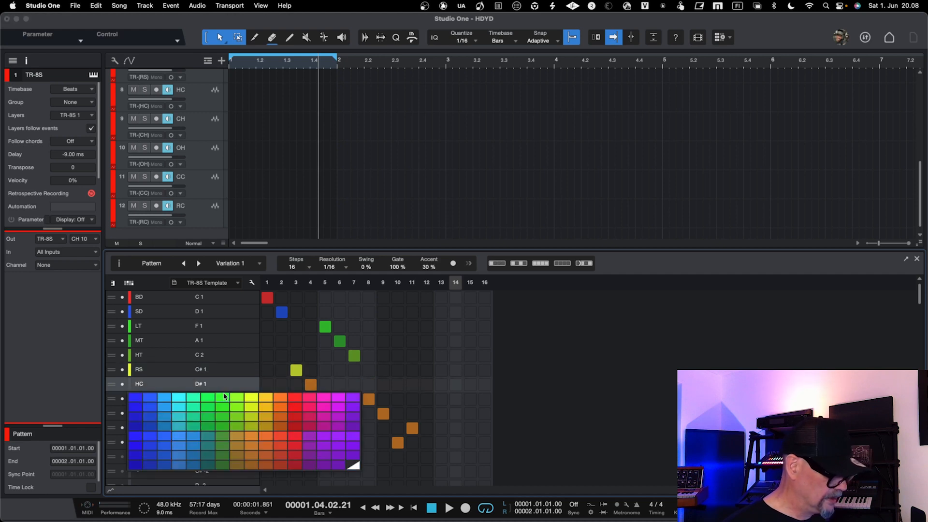
click(337, 410)
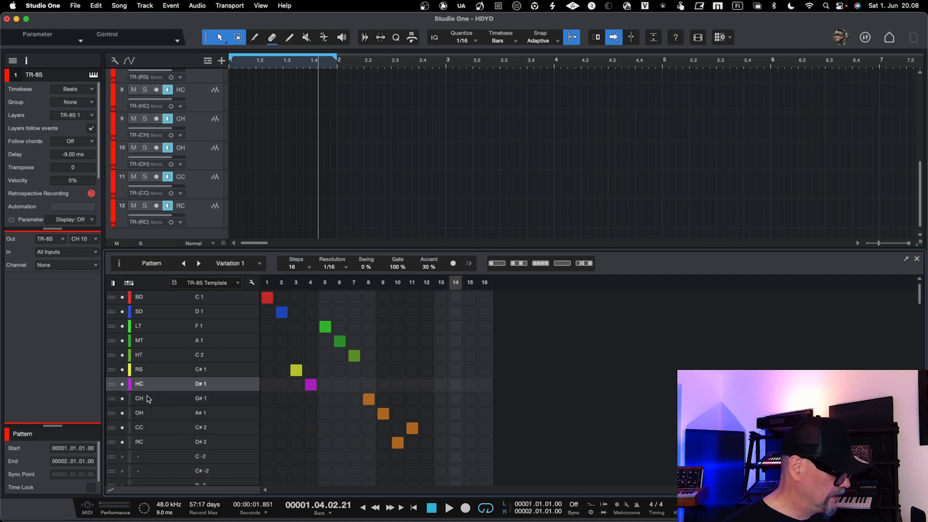
Store the recoloured lane setup as a preset named TR-8S Template, without the (1) suffix
click(175, 283)
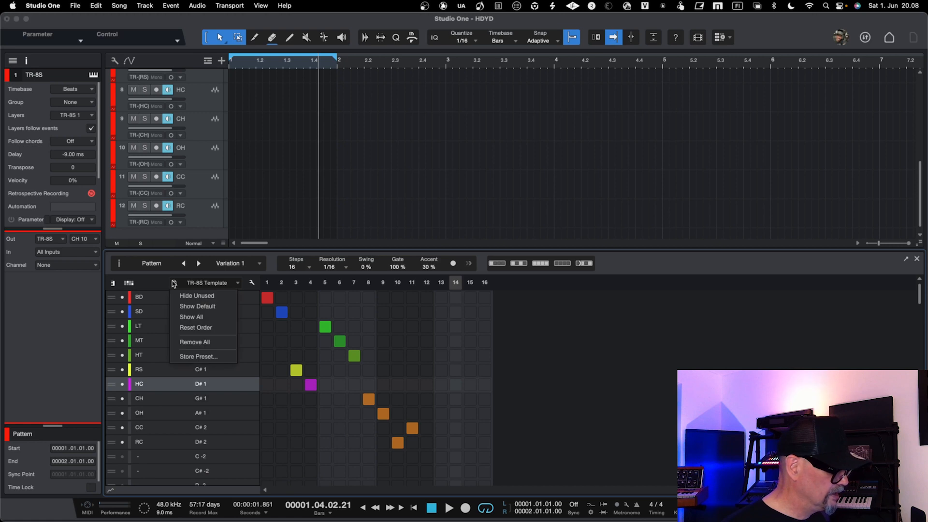
click(188, 357)
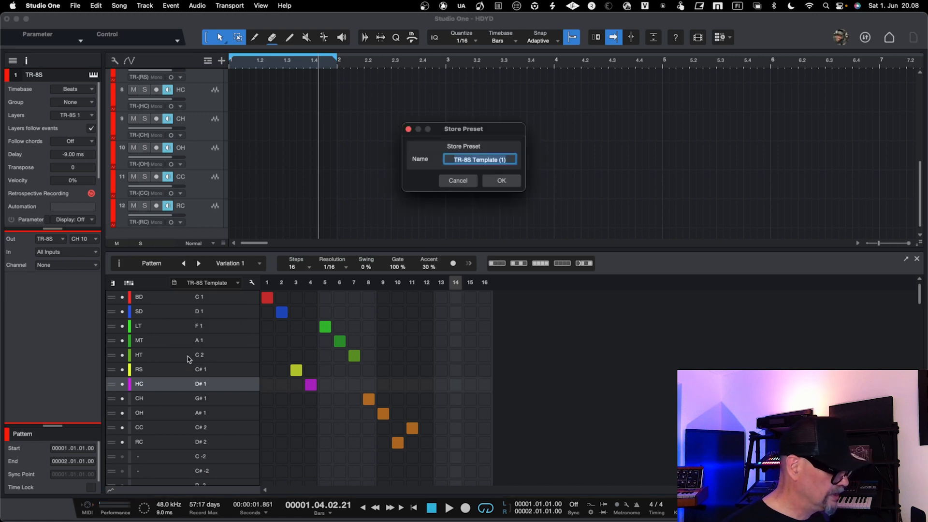
click(511, 158)
key(BackSpace)
key(BackSpace)
key(BackSpace)
key(BackSpace)
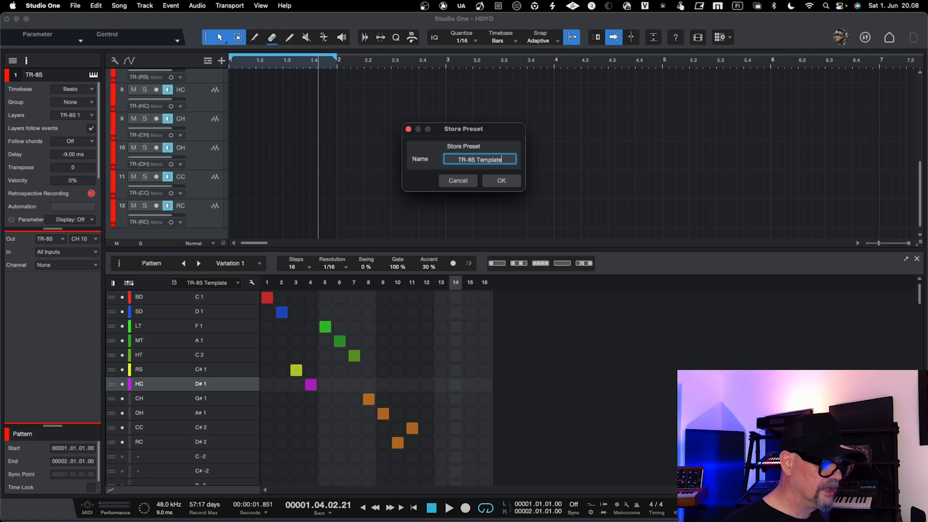
key(Return)
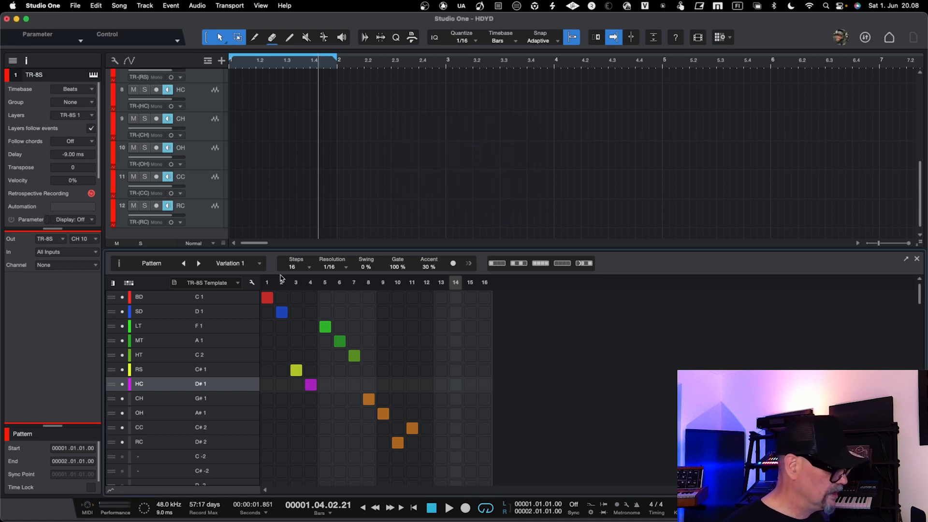
Load the TR-8S lane preset for comparison, return to TR-8S Template, and play the pattern briefly
click(225, 285)
click(220, 348)
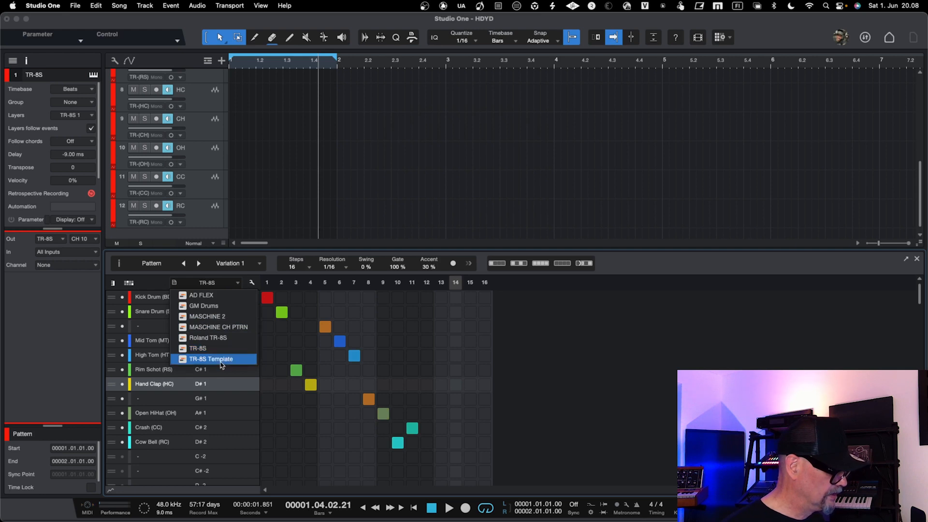
click(220, 362)
click(216, 445)
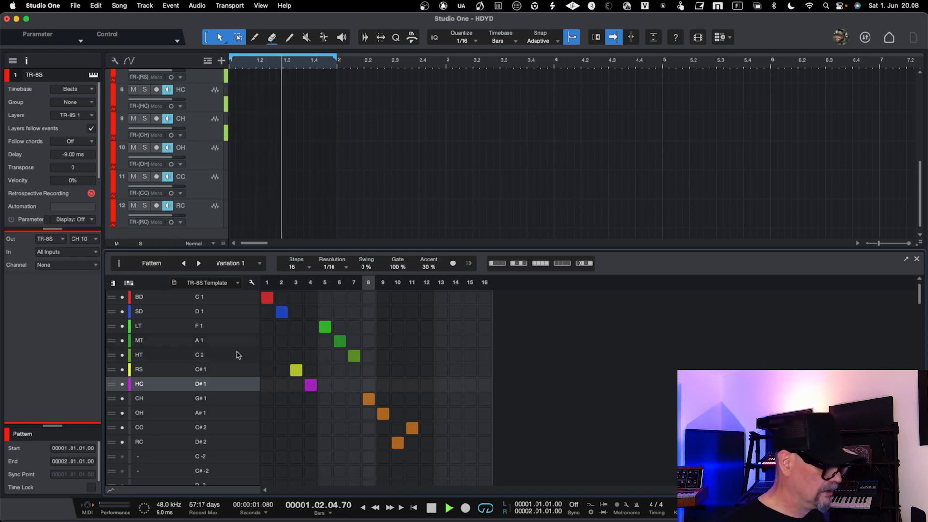
click(272, 300)
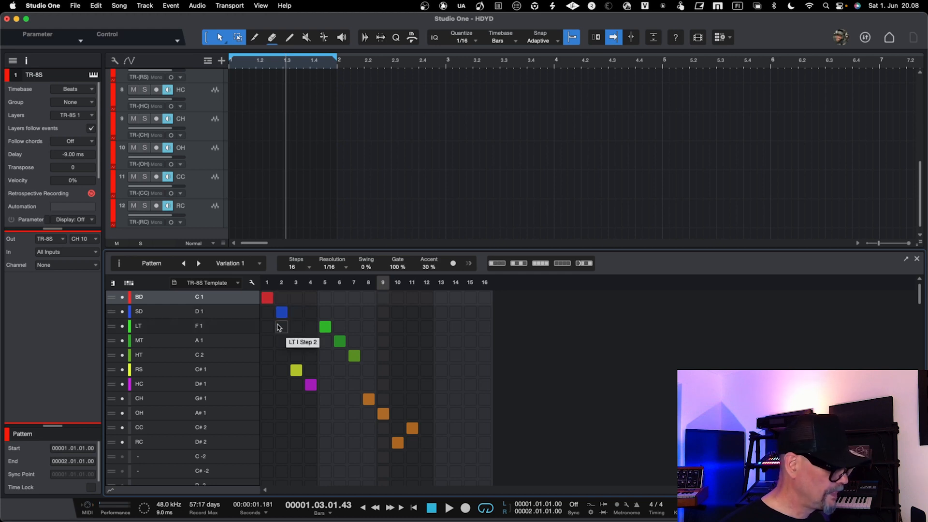
Leave the lane setup and clear every existing hit from the BD through RC lanes of the pattern
click(252, 284)
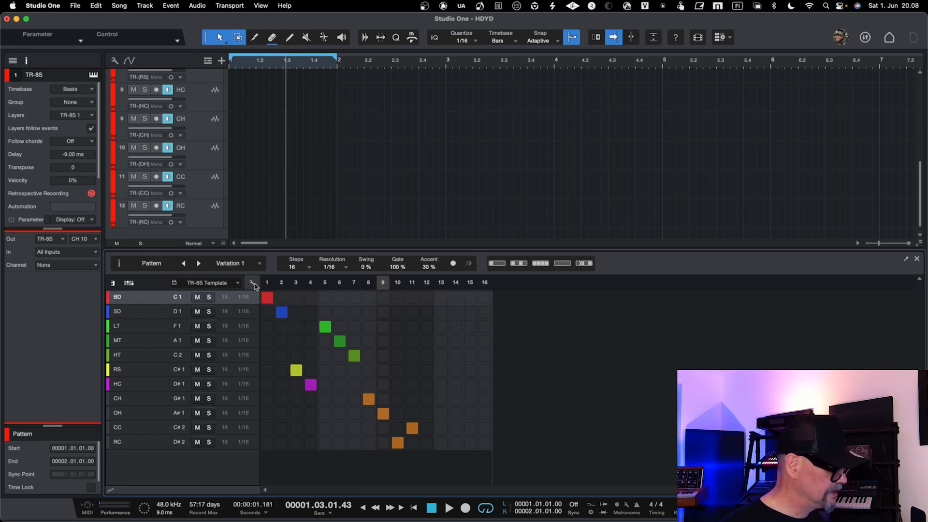
click(269, 297)
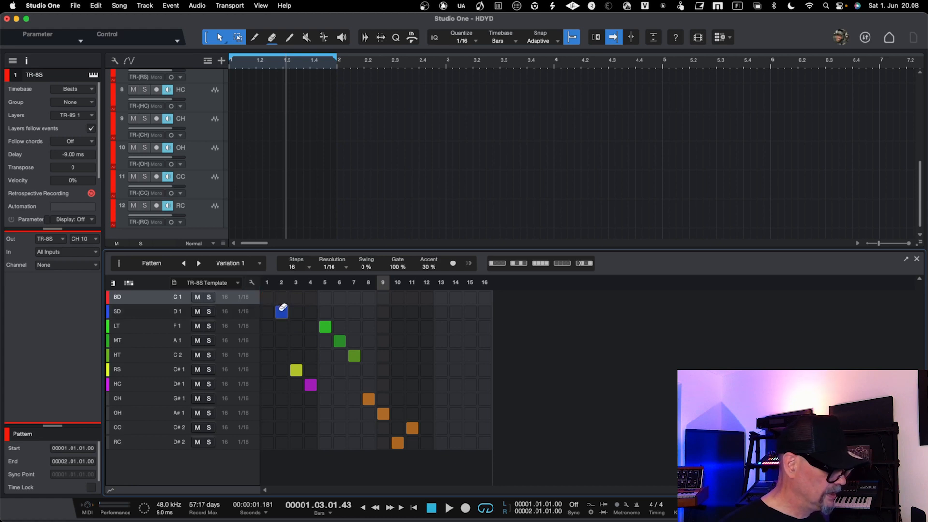
click(283, 308)
click(327, 325)
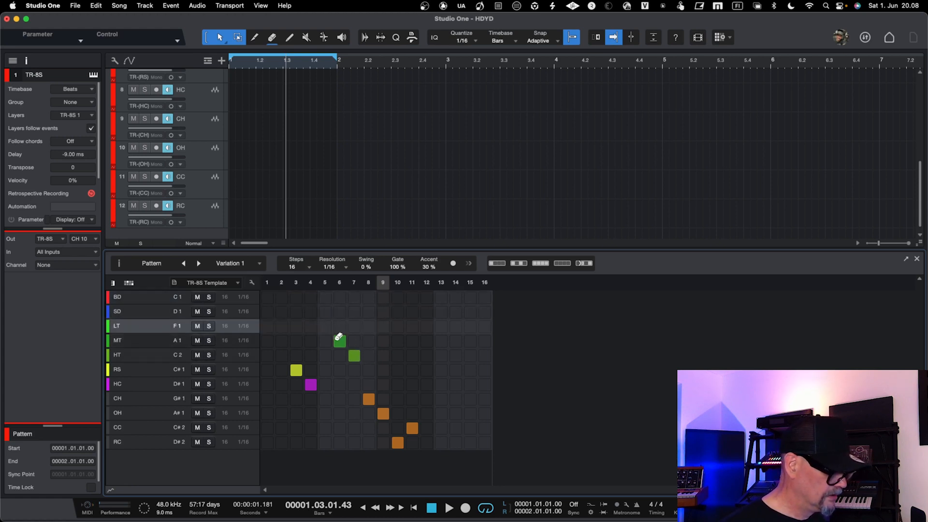
click(338, 337)
click(353, 354)
click(296, 370)
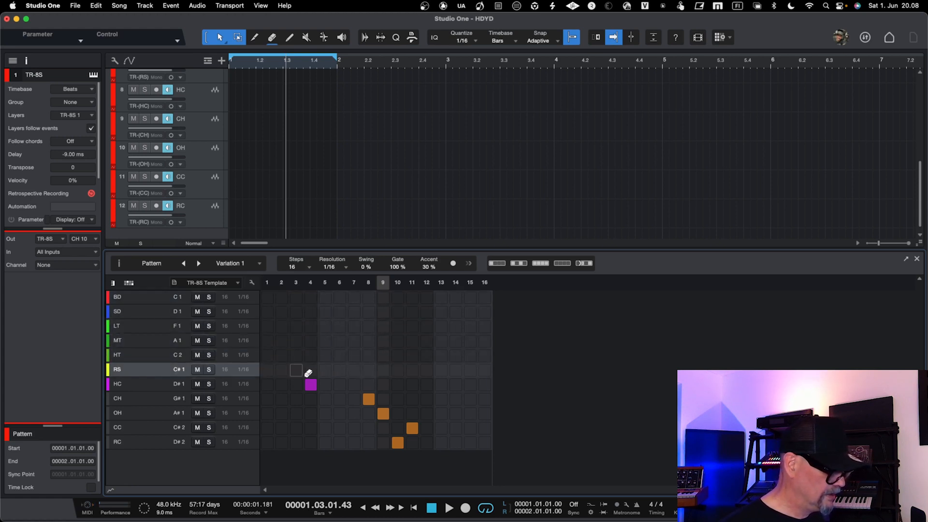
click(311, 385)
click(369, 399)
click(382, 413)
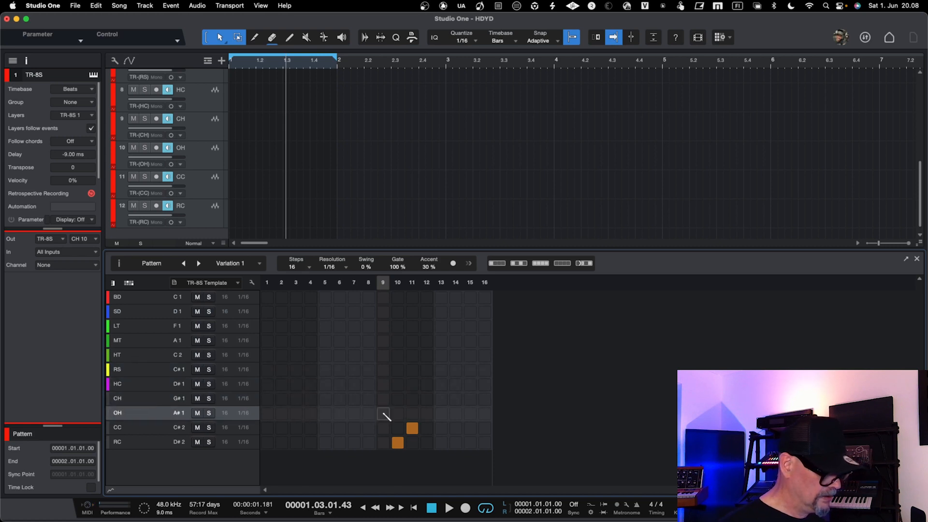
click(412, 428)
click(397, 443)
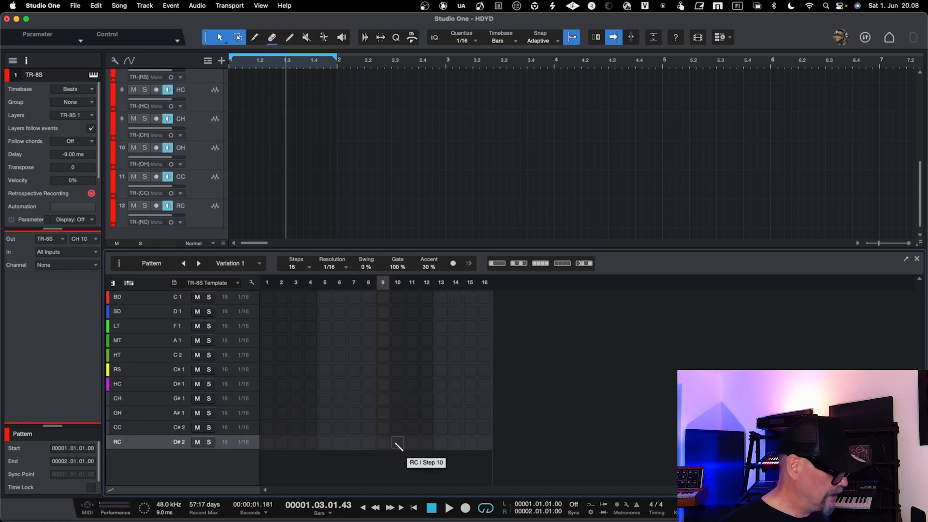
Add BD hits on steps 1, 5, 9 and 13, and SD hits on steps 5 and 13
click(267, 298)
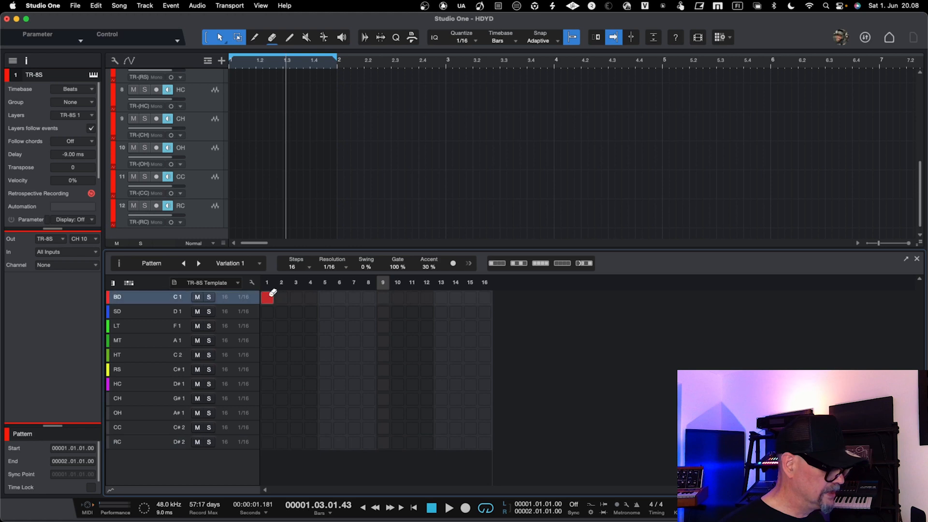
click(325, 298)
click(383, 298)
click(441, 298)
click(326, 309)
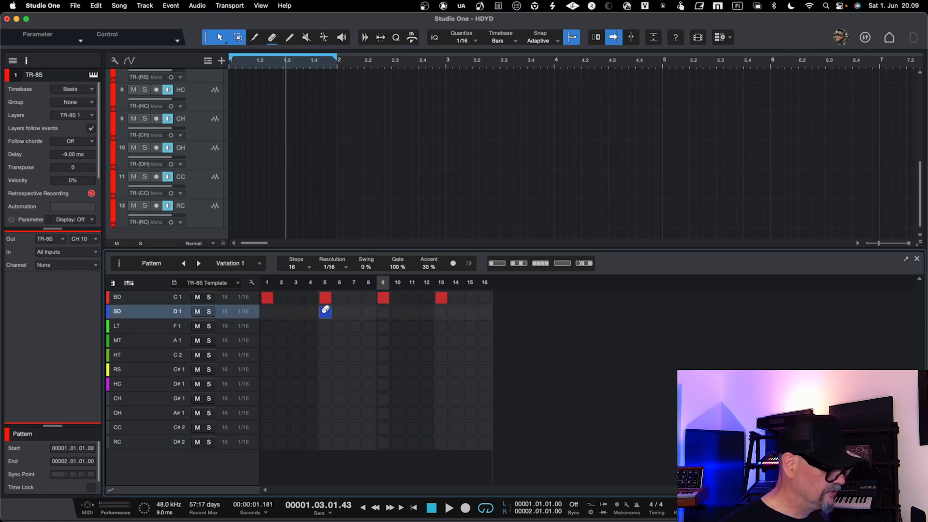
click(440, 311)
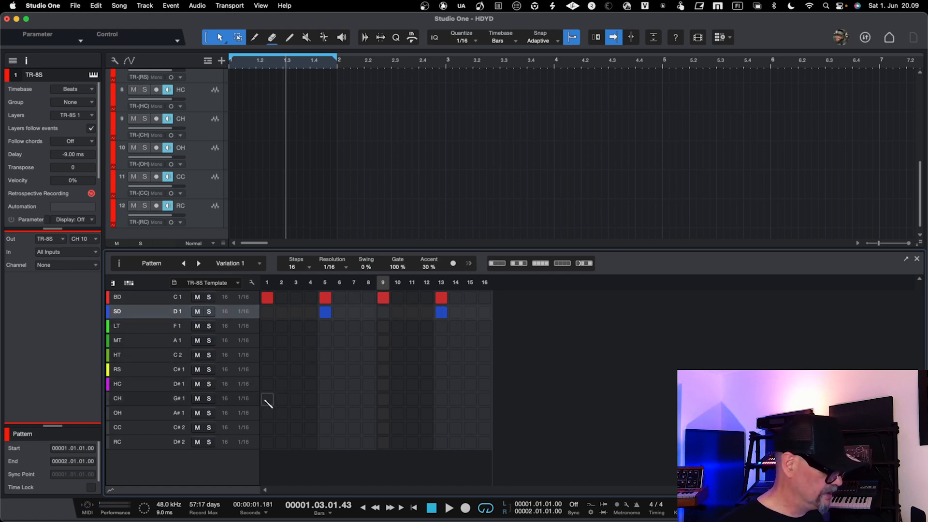
Fill the CH lane with hits on every step except 3, 7, 11 and 15
drag(266, 400, 455, 400)
click(353, 397)
click(485, 400)
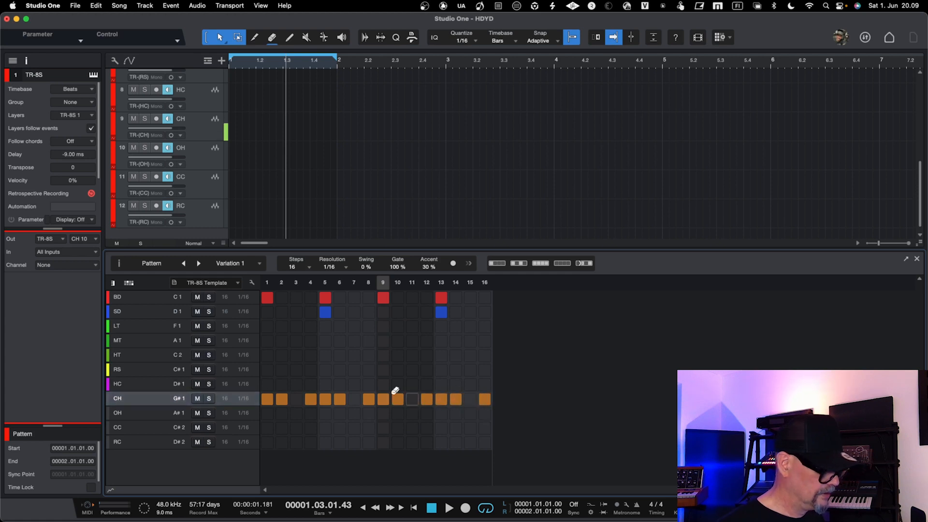
Add OH hits on steps 3, 7, 11 and 15, and play the beat back
click(297, 414)
click(355, 414)
click(413, 414)
click(470, 414)
key(space)
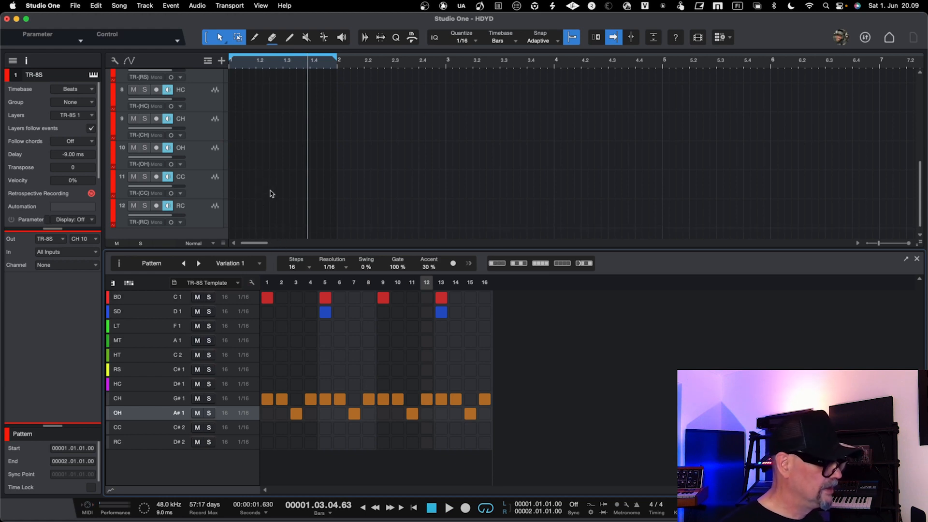
Delete the pattern from the TR-8S instrument track and create an empty one-bar part at bar 1
scroll(278, 196, up, 5)
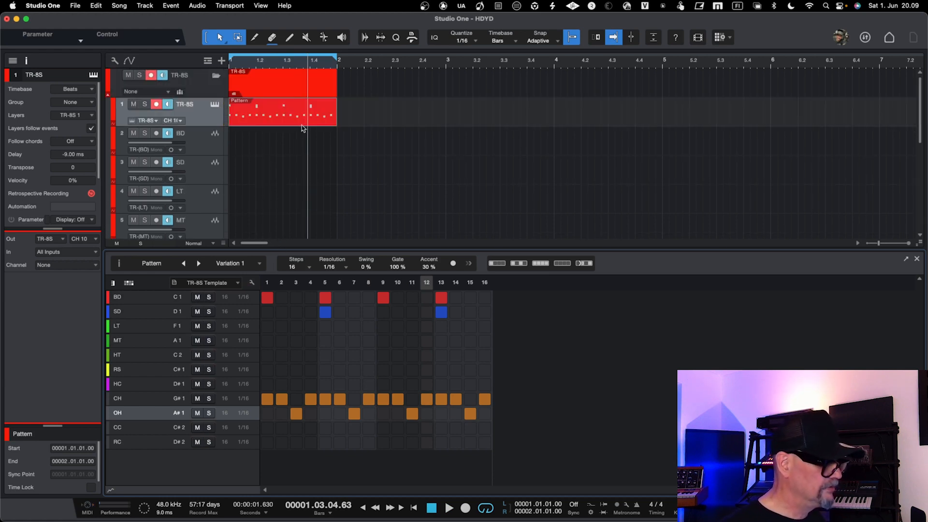
key(Delete)
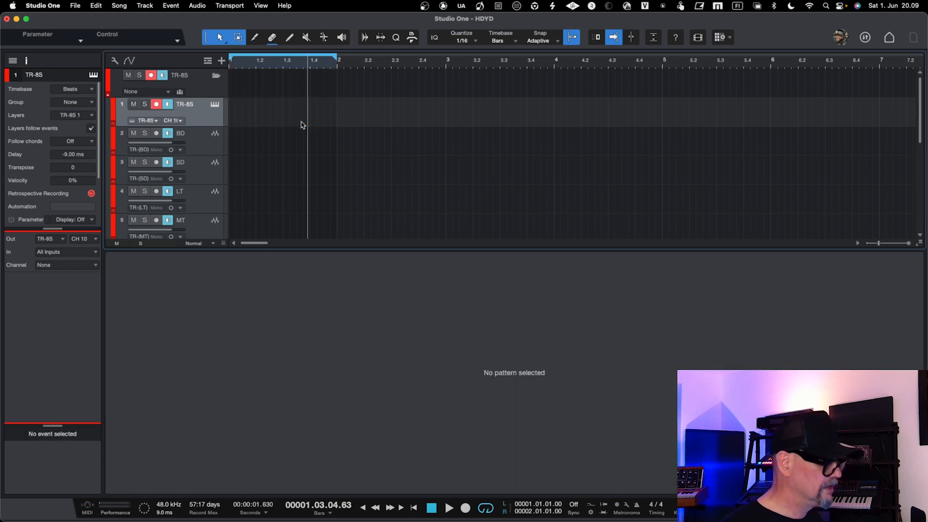
right_click(239, 114)
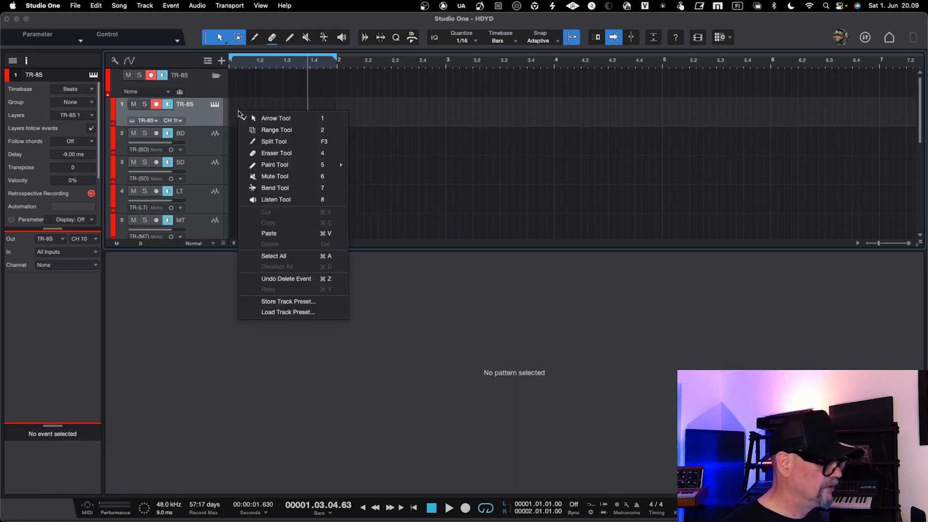
click(228, 118)
double_click(235, 107)
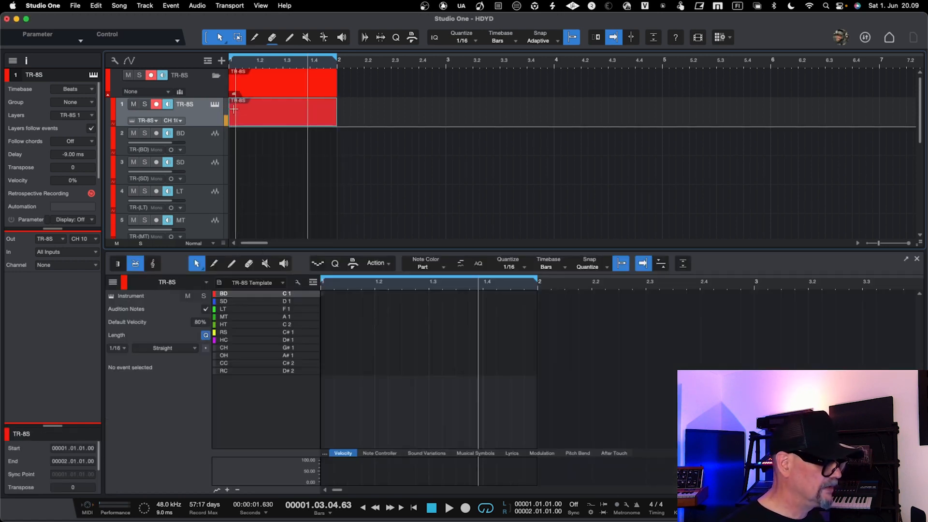
Insert a new pattern on the TR-8S track, placed at bar 1, and try a BD hit on step 1
right_click(280, 120)
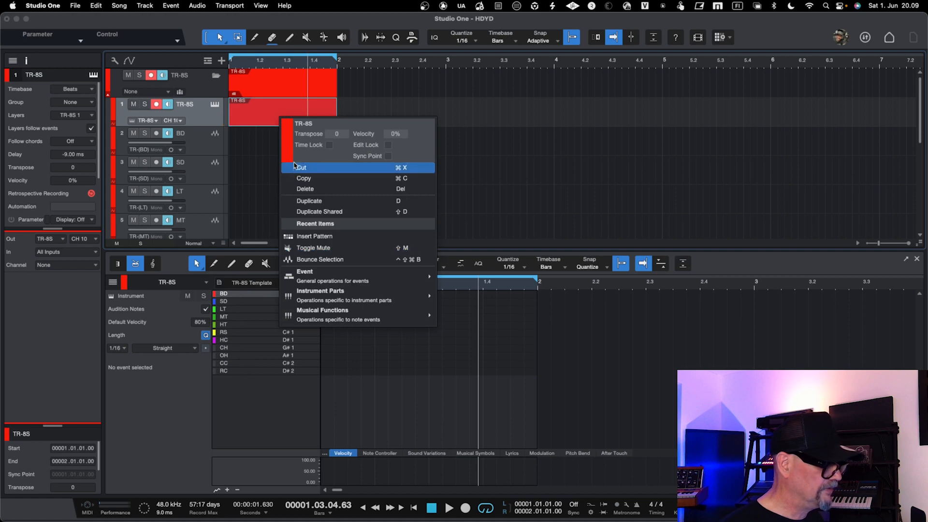
click(300, 236)
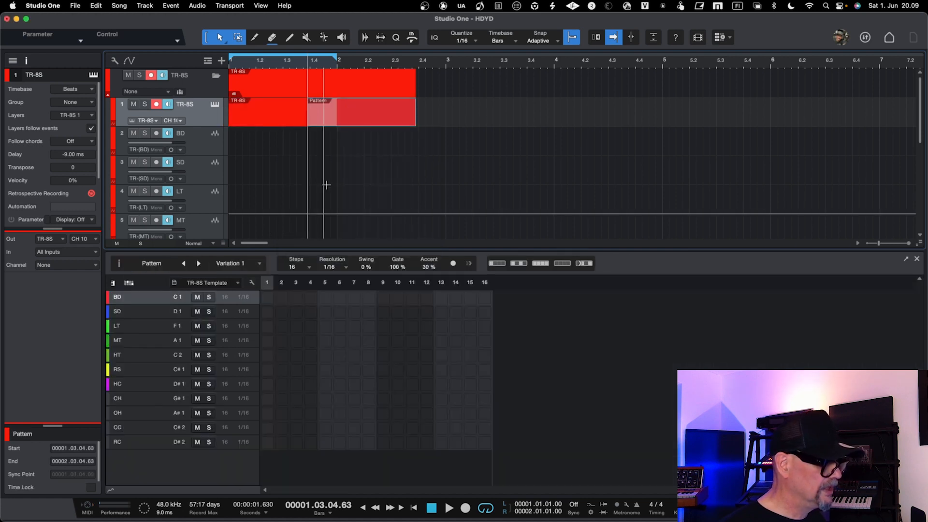
drag(352, 120, 275, 122)
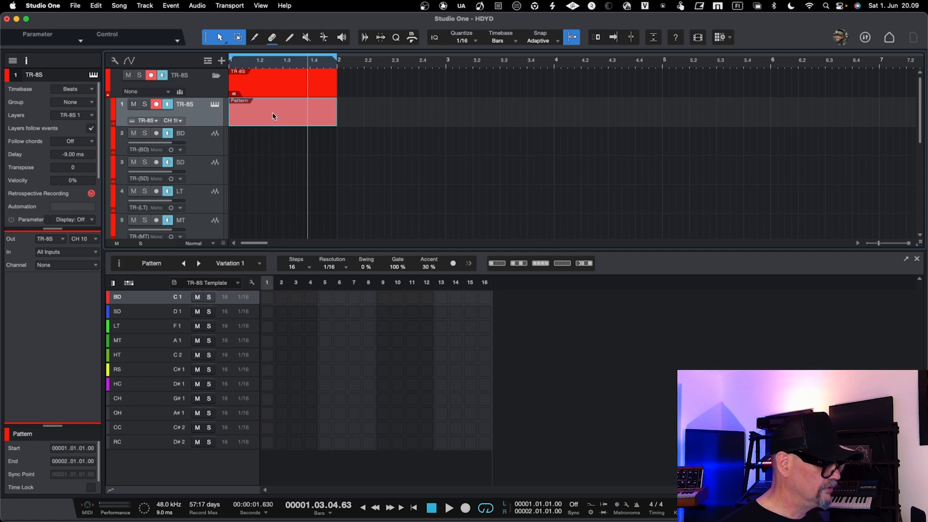
click(269, 298)
click(268, 298)
Compare the GM Drums, MASCHINE 2 and Roland TR-8S lane presets, and return to TR-8S Template
click(232, 286)
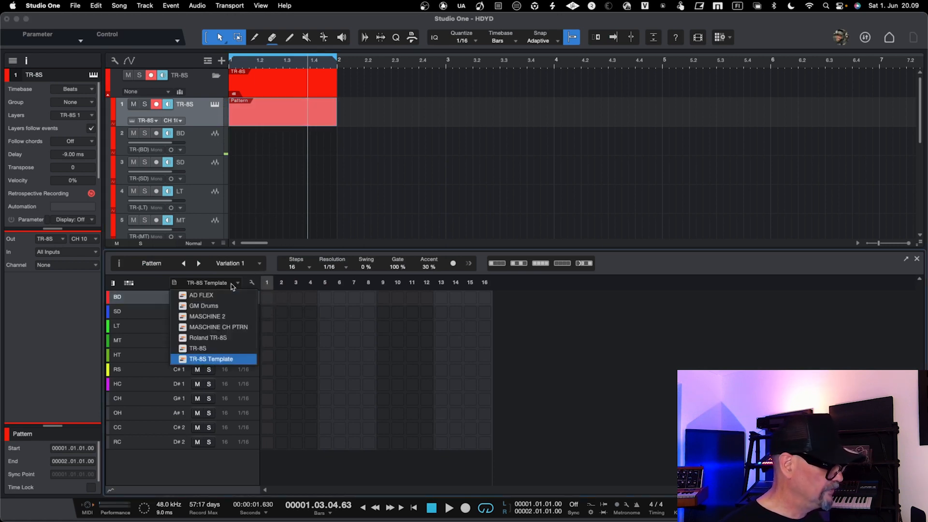
click(223, 307)
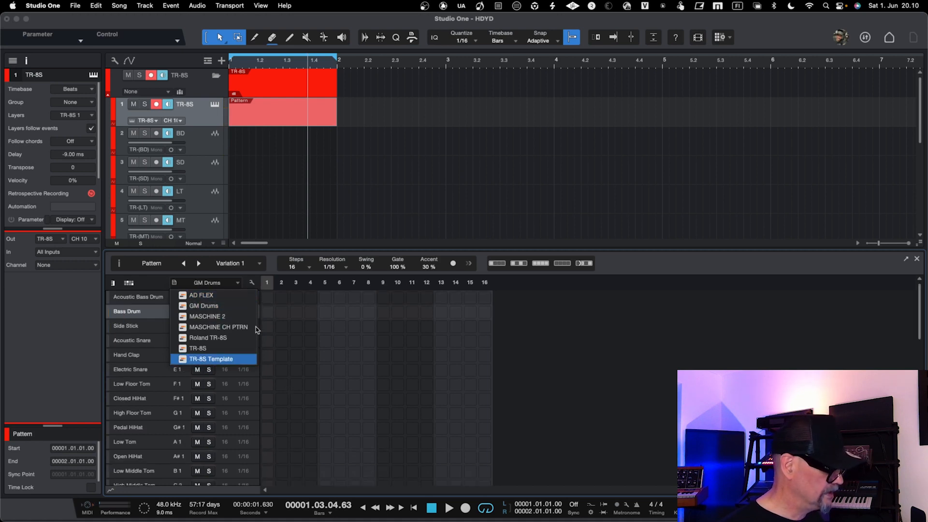
click(217, 319)
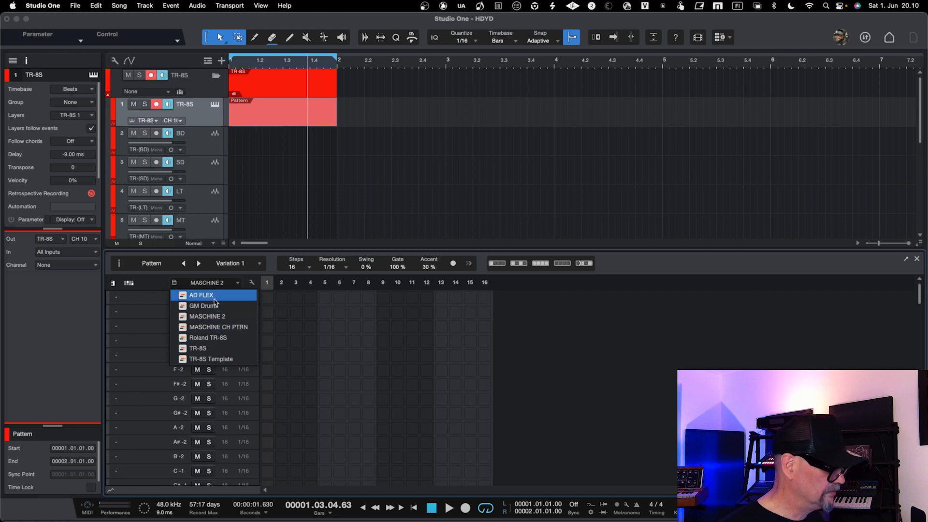
click(213, 338)
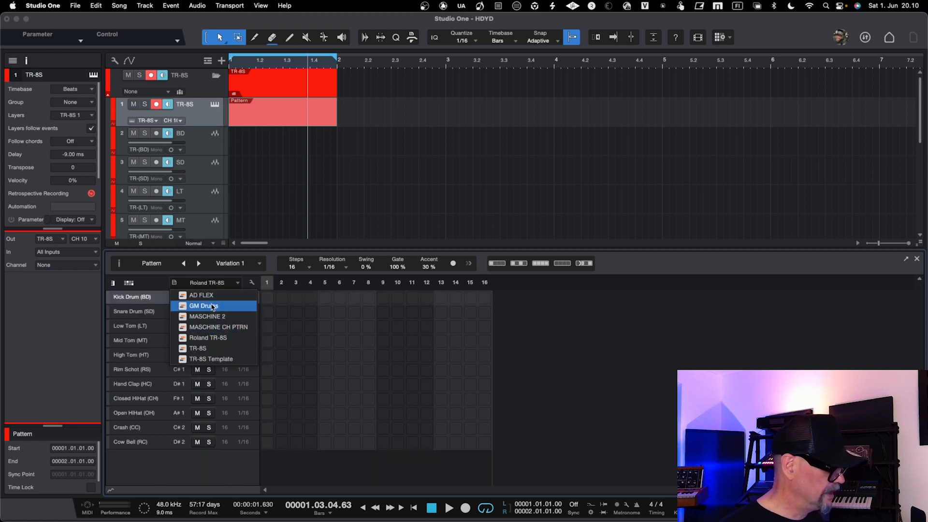
click(211, 359)
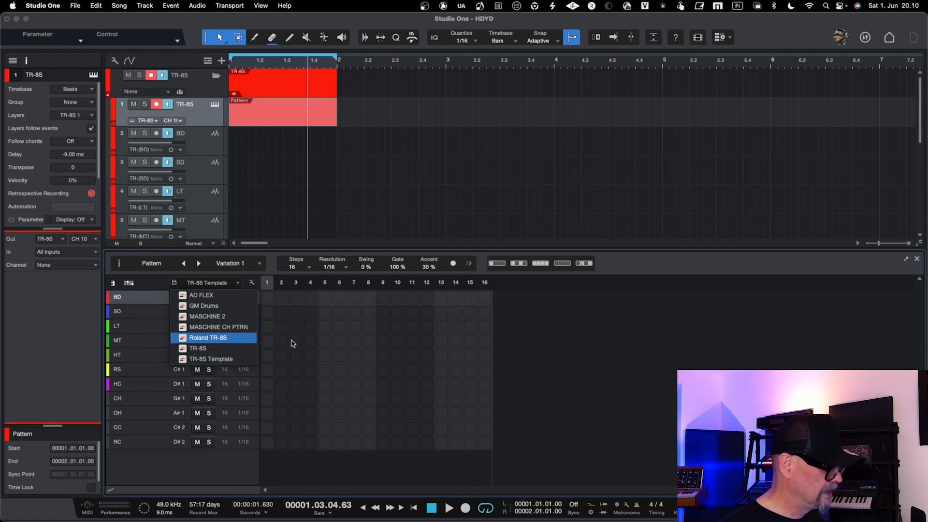
click(275, 201)
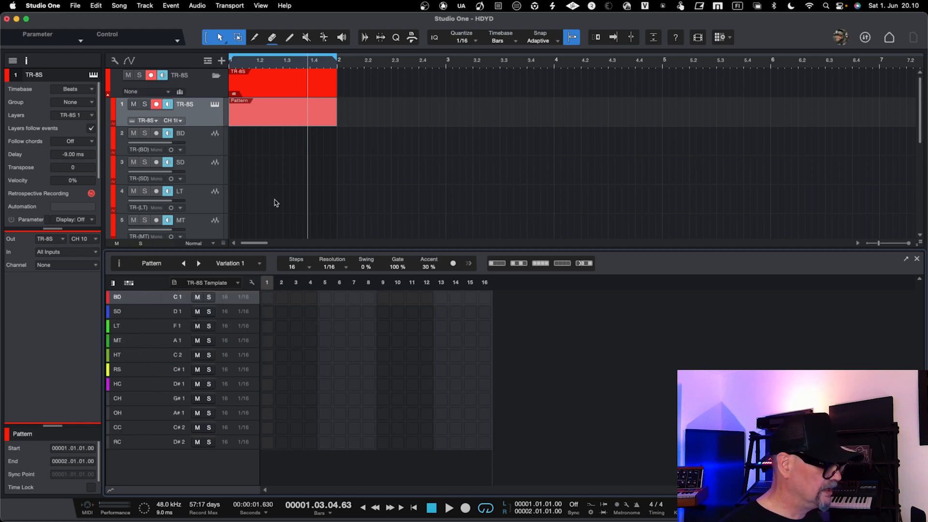